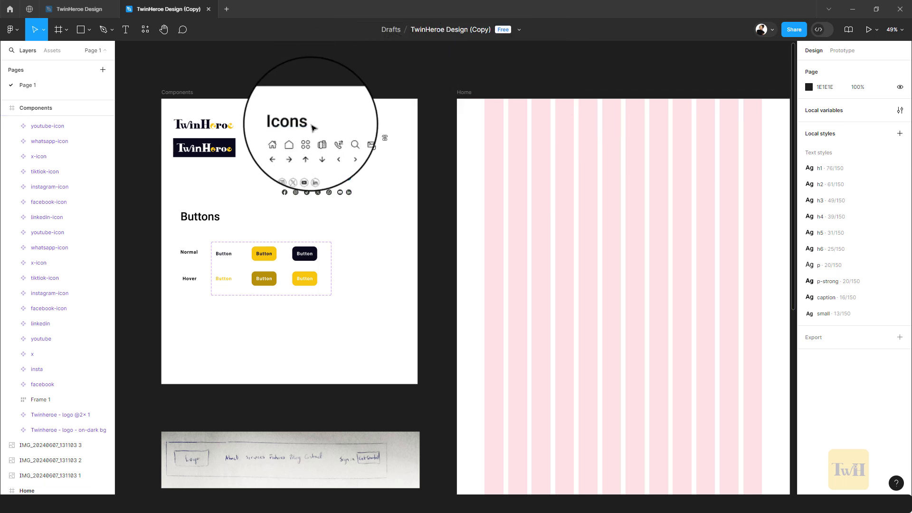
# Review the file's local variable collections for colors, spacing and radius.
pyautogui.click(323, 143)
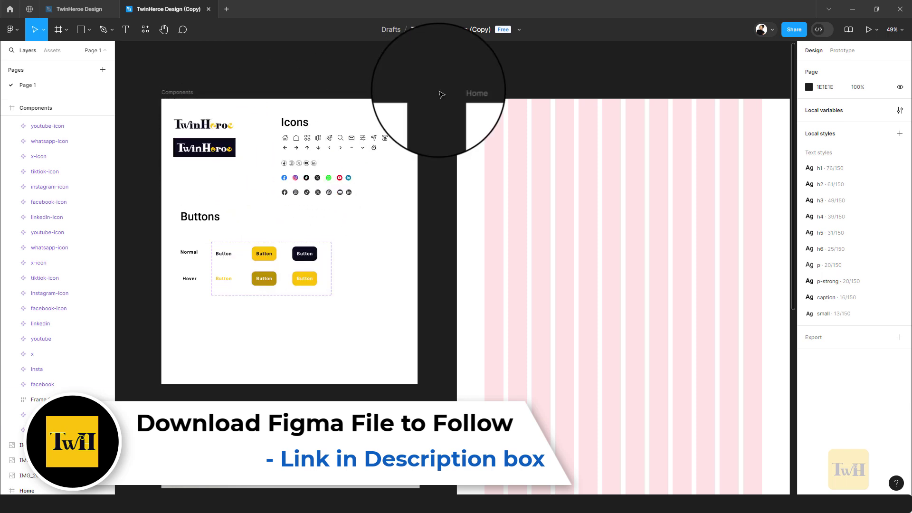
pyautogui.click(900, 110)
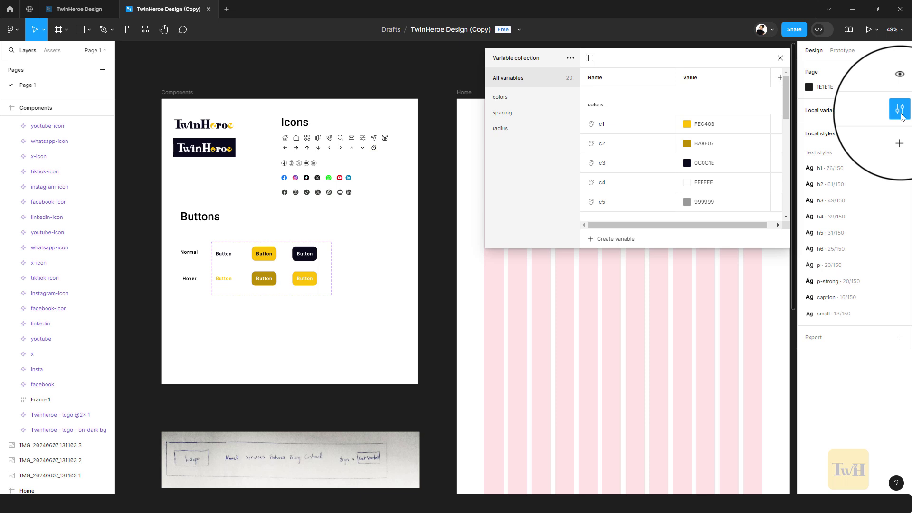
pyautogui.click(533, 98)
pyautogui.click(528, 116)
pyautogui.click(512, 134)
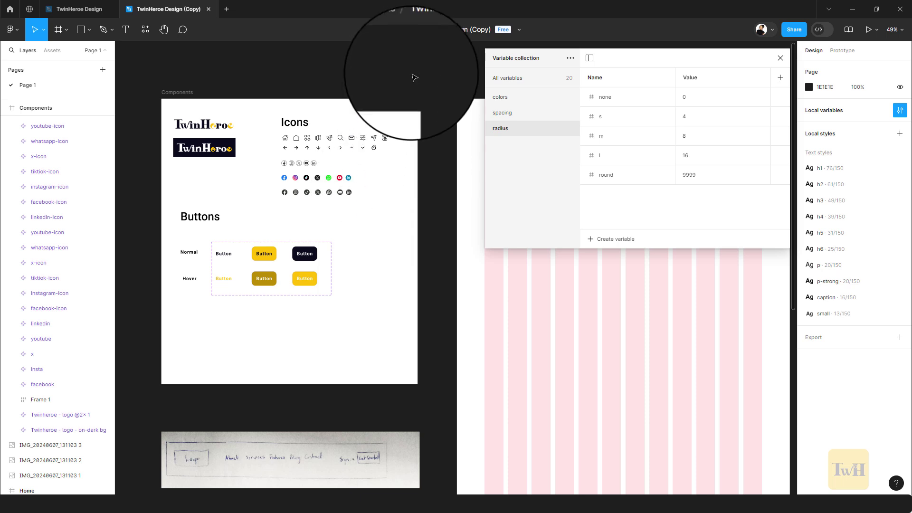
pyautogui.click(780, 57)
# Add a "Home" text layer in the Components frame, in the empty area below the Hover label.
pyautogui.moveTo(442, 310)
pyautogui.mouseDown()
pyautogui.moveTo(473, 214)
pyautogui.moveTo(479, 138)
pyautogui.mouseUp()
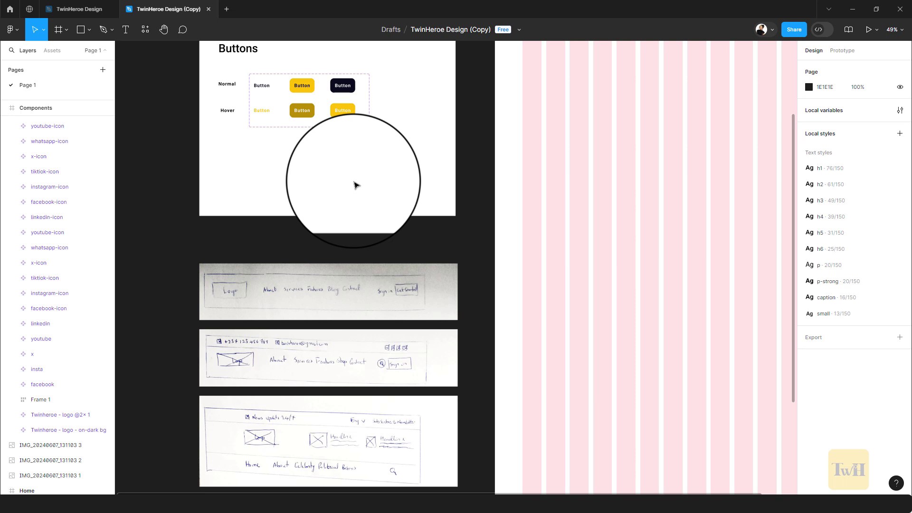
pyautogui.scroll(4, 361, 238)
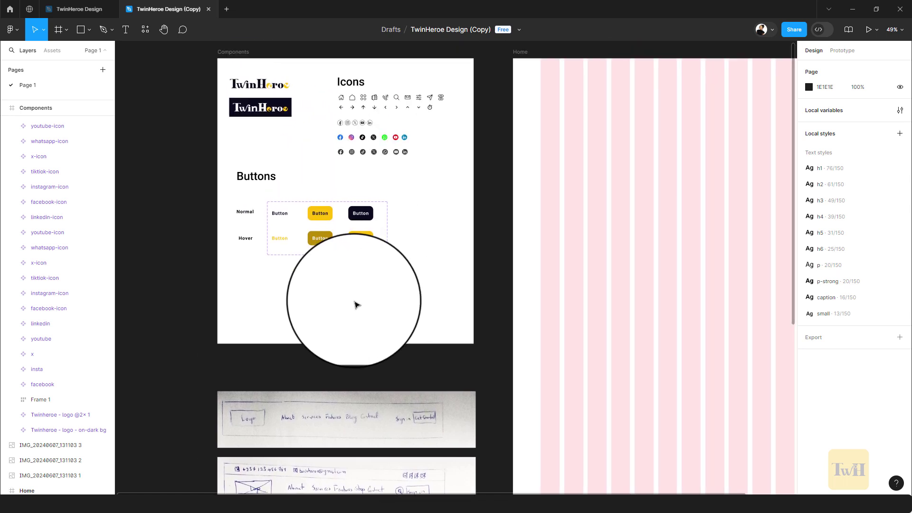
pyautogui.click(353, 300)
pyautogui.scroll(5, 353, 301)
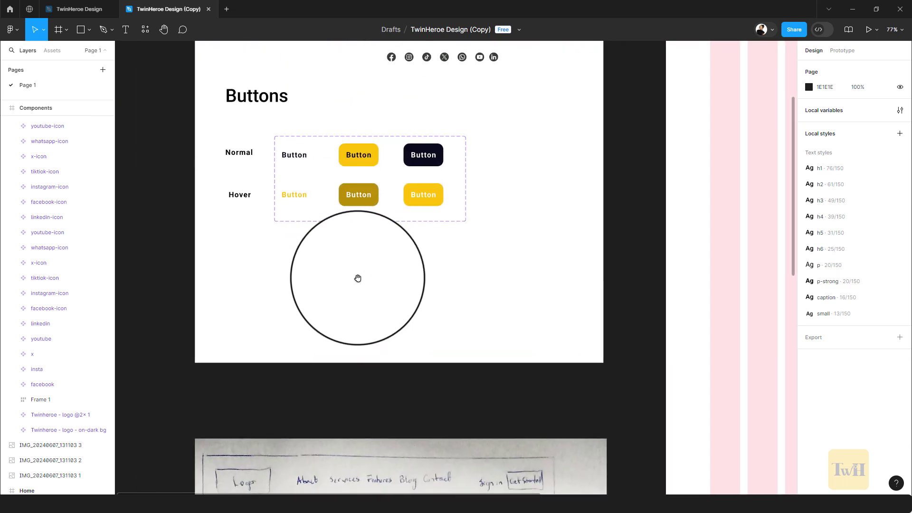
pyautogui.click(125, 30)
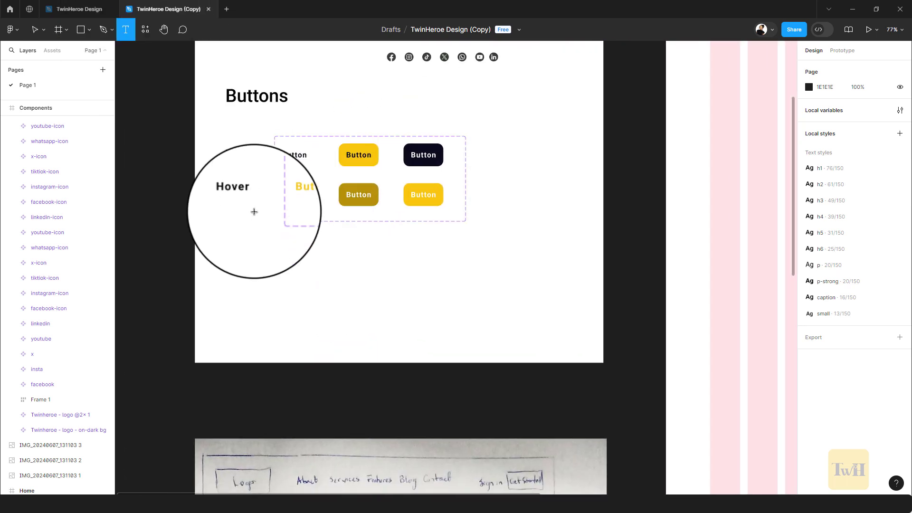
pyautogui.click(257, 253)
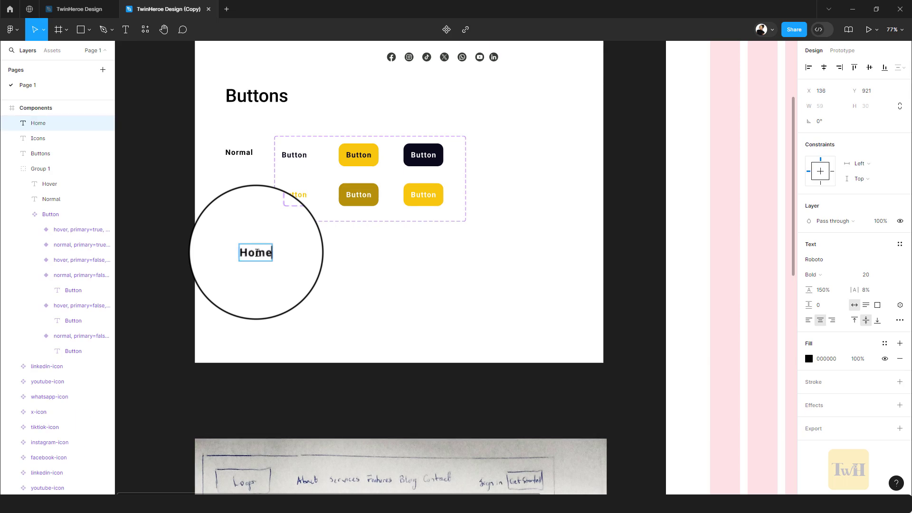
pyautogui.press('Escape')
# Duplicate the Home text into two copies on one row and set the left copy's width to 96.
pyautogui.moveTo(255, 256); pyautogui.dragTo(366, 287)
pyautogui.click(297, 277)
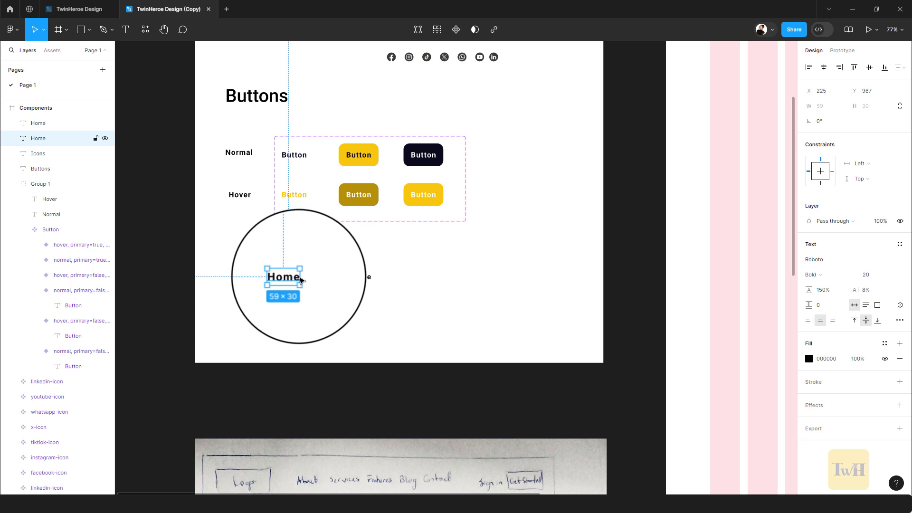
pyautogui.moveTo(299, 280); pyautogui.dragTo(321, 278)
pyautogui.click(827, 106)
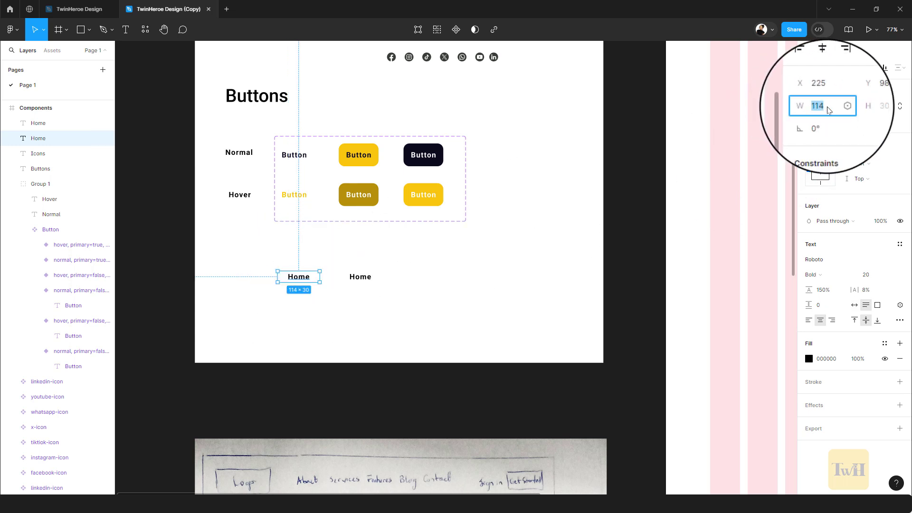
pyautogui.press('Return')
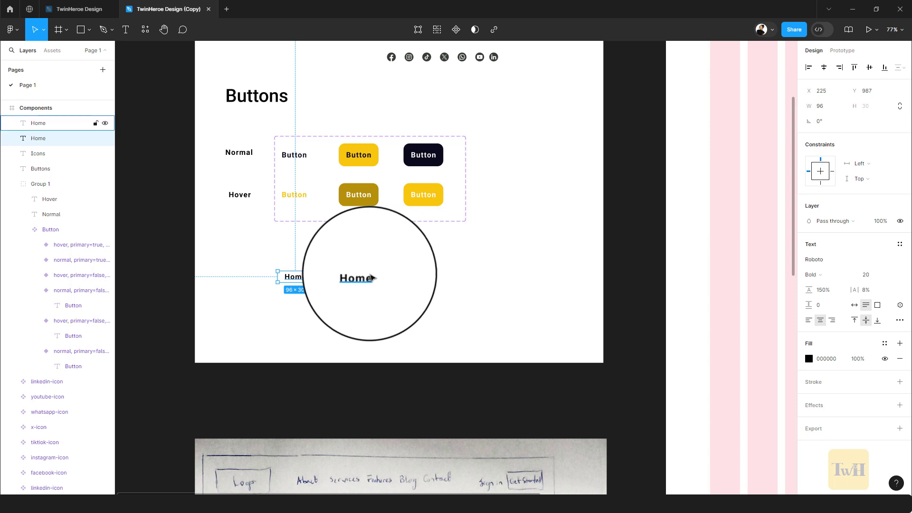
# Place the Arrow Down 2 icon beside the right Home text and resize it to 16 × 16.
pyautogui.click(362, 277)
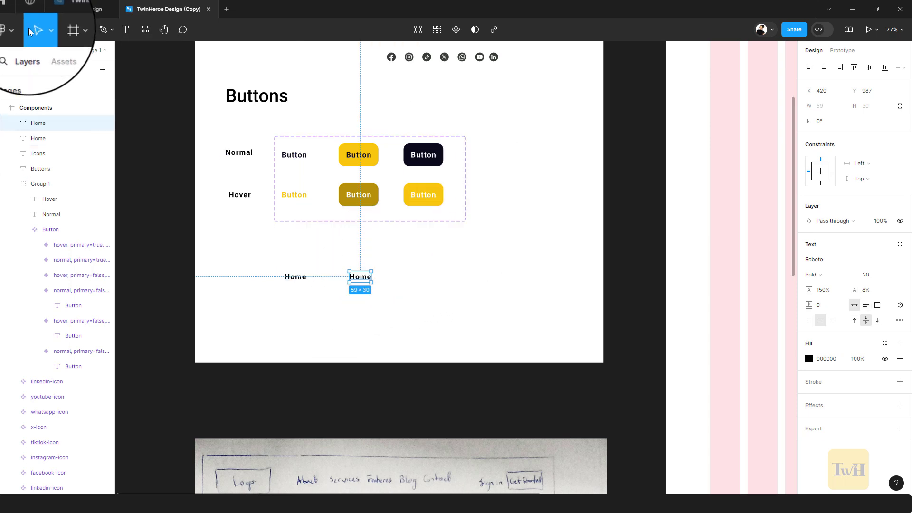
pyautogui.click(52, 50)
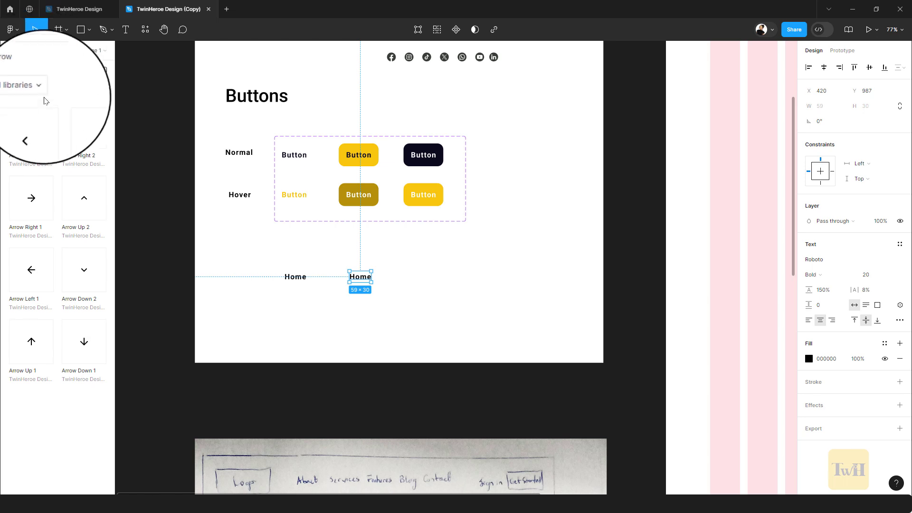
pyautogui.moveTo(85, 276); pyautogui.dragTo(387, 277)
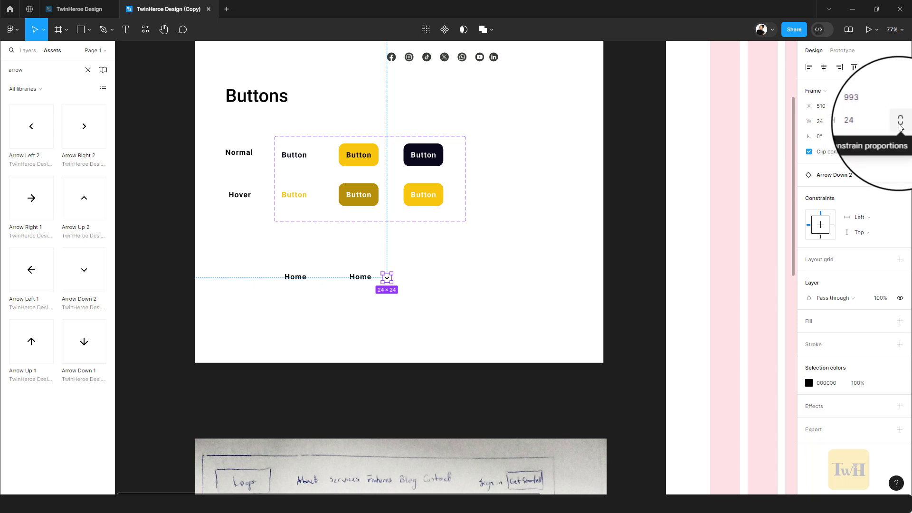
pyautogui.click(899, 127)
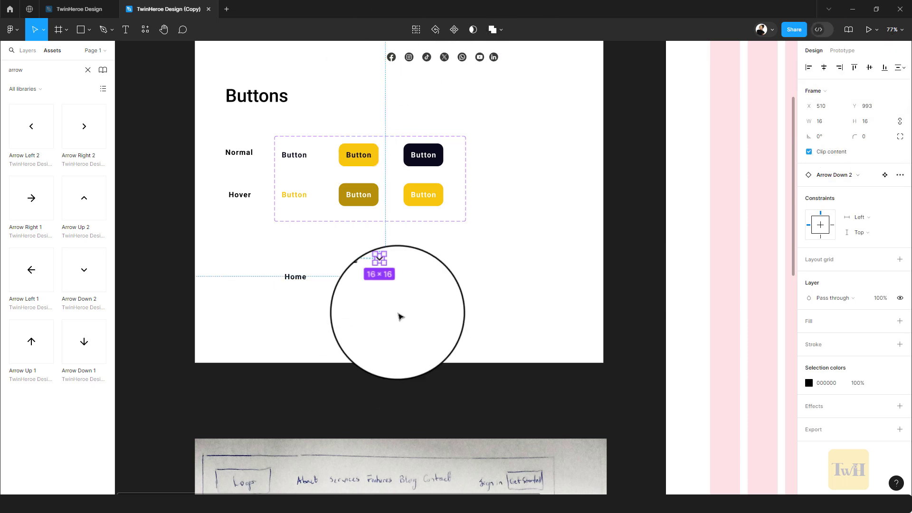
# Wrap the right Home text and its down arrow together in a horizontal auto layout frame.
pyautogui.click(400, 258)
pyautogui.scroll(5, 400, 258)
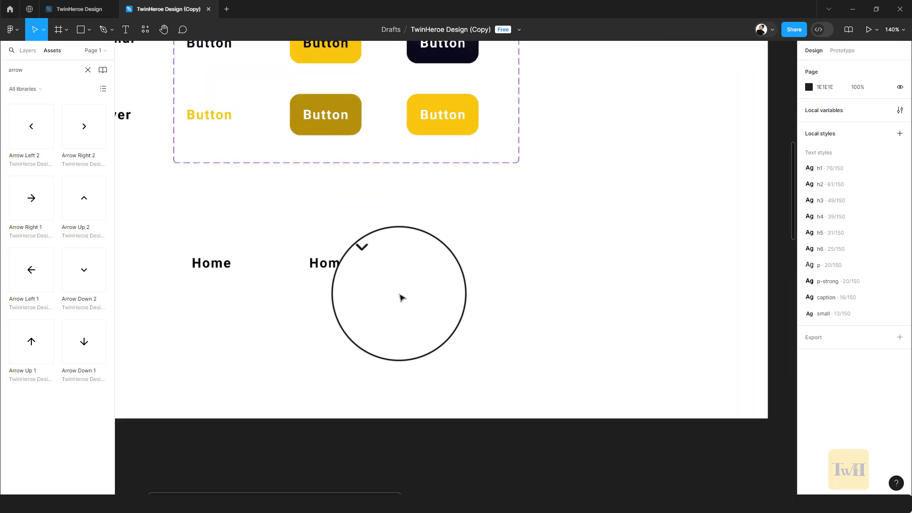
pyautogui.moveTo(415, 286); pyautogui.dragTo(444, 285)
pyautogui.click(403, 271)
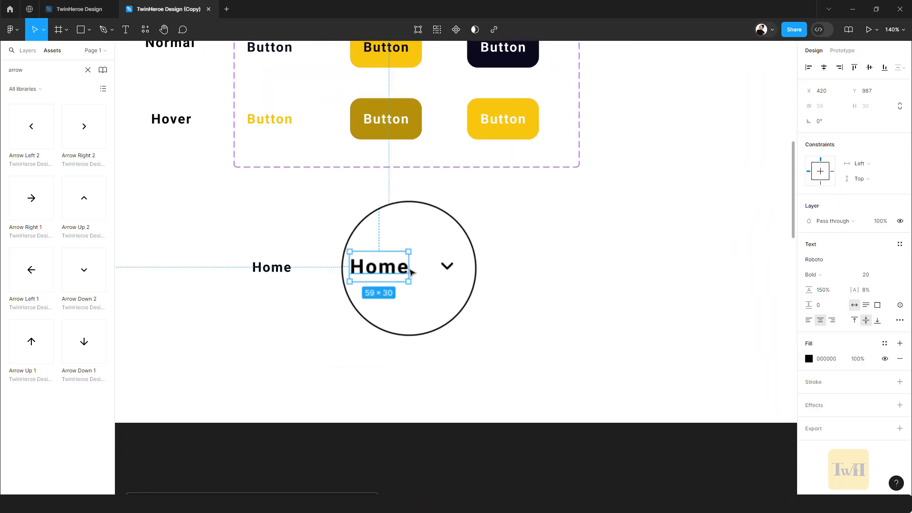
pyautogui.keyDown('shift'); pyautogui.click(438, 270); pyautogui.keyUp('shift')
pyautogui.hotkey('shift', 'a')
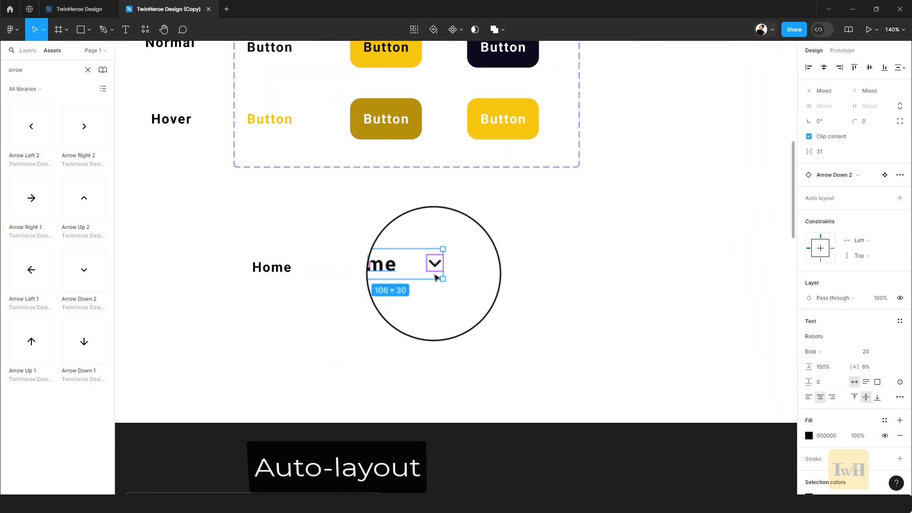
pyautogui.hotkey('shift', 'a')
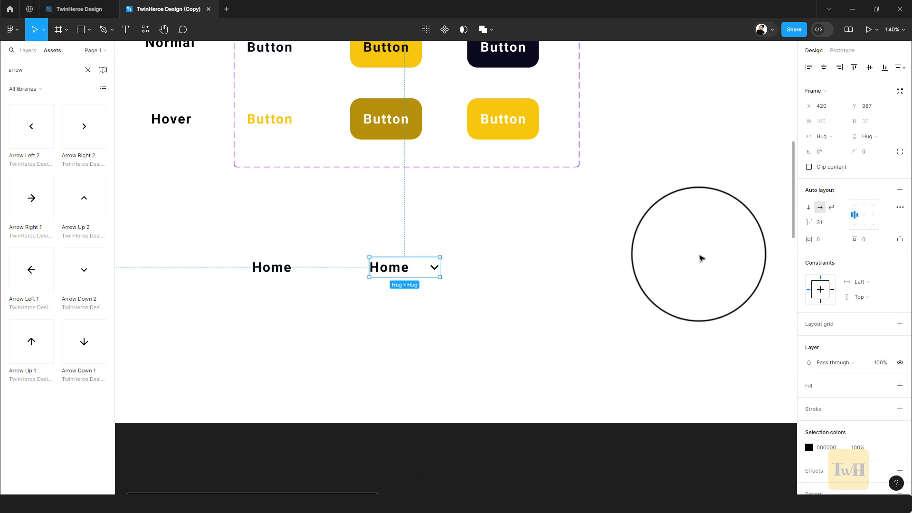
# Set the auto layout gap between the Home text and arrow to 16 by applying a variable.
pyautogui.click(838, 222)
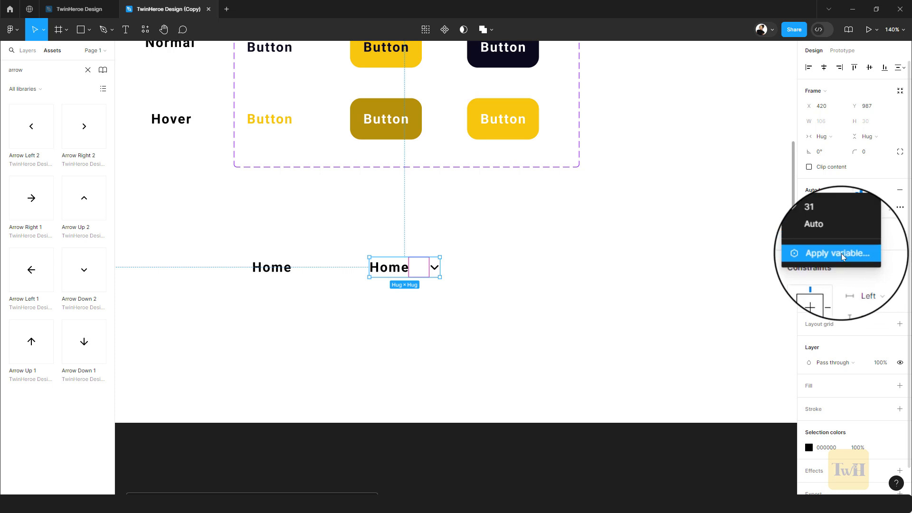
pyautogui.click(836, 250)
pyautogui.click(879, 323)
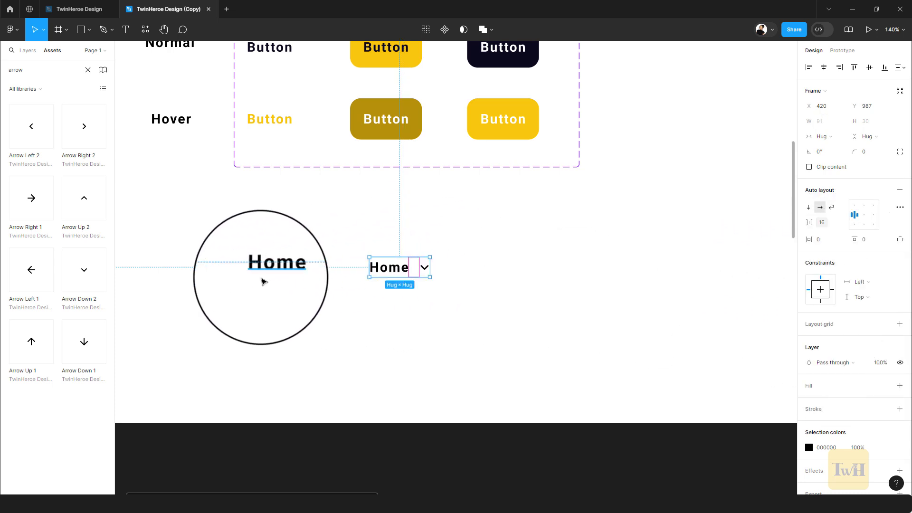
# Duplicate the plain Home text and the Home item with arrow directly below the originals, at Y 1068.
pyautogui.click(273, 267)
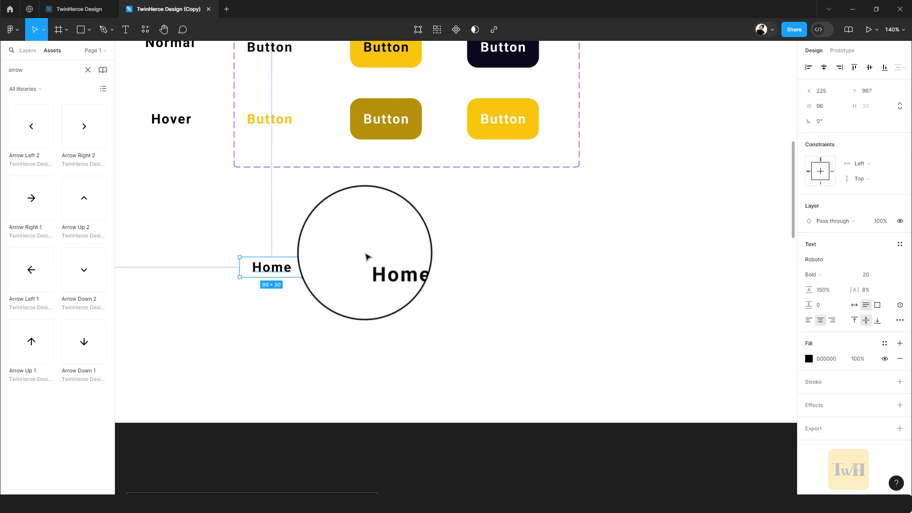
pyautogui.moveTo(473, 311); pyautogui.dragTo(485, 280)
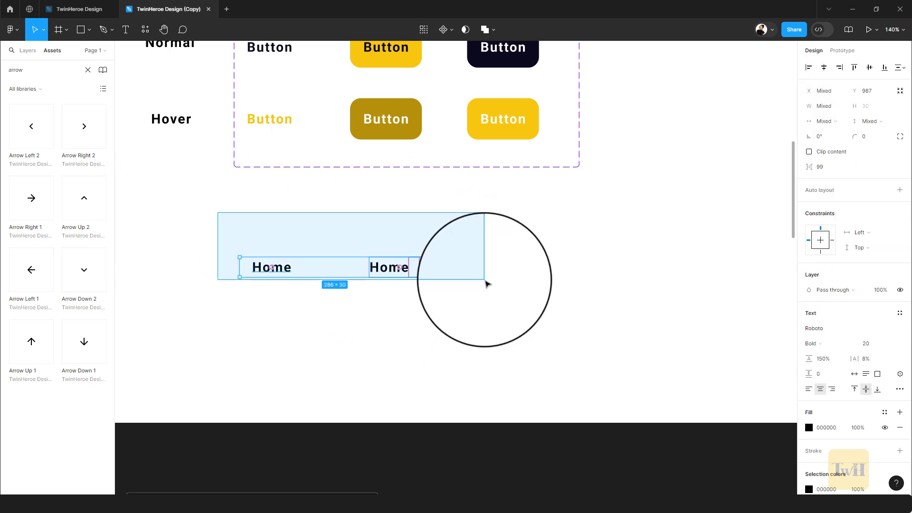
pyautogui.moveTo(372, 273); pyautogui.dragTo(373, 321)
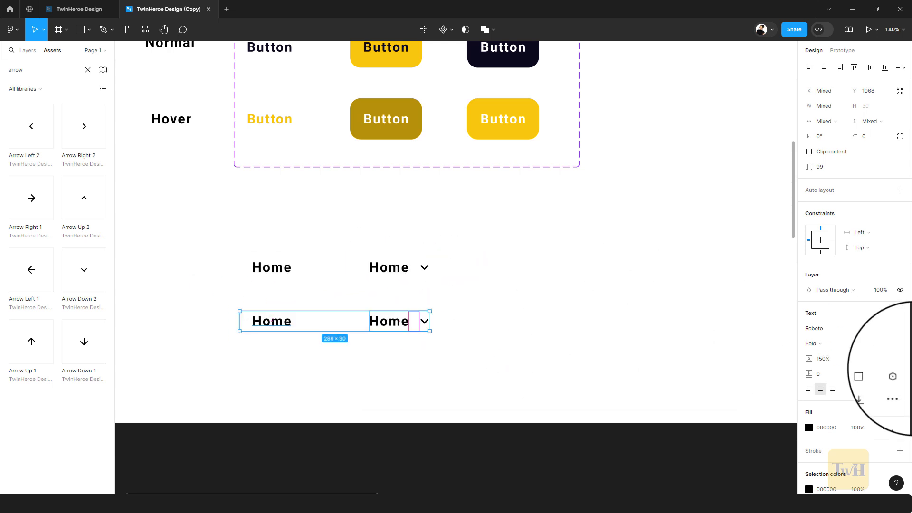
# Change the color of both lower Home items, including the arrow, to the color variable c1.
pyautogui.scroll(-2, 870, 333)
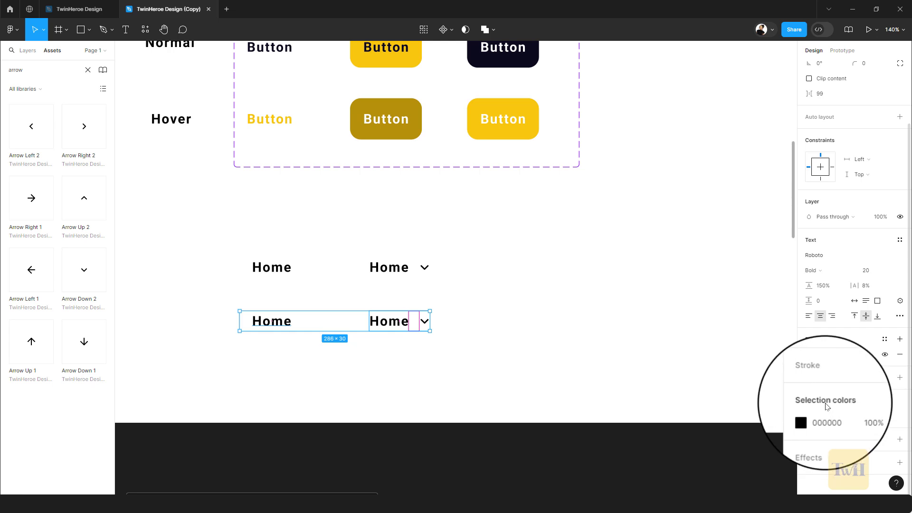
pyautogui.click(884, 417)
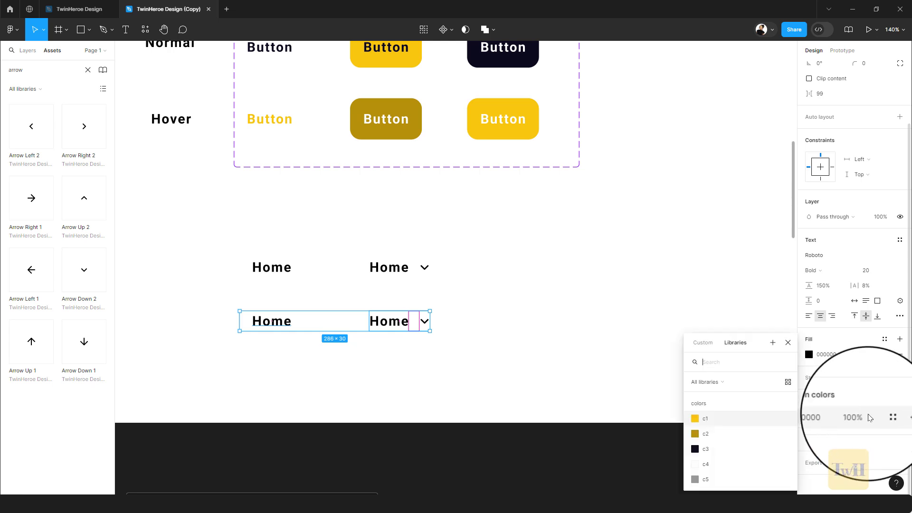
pyautogui.click(711, 419)
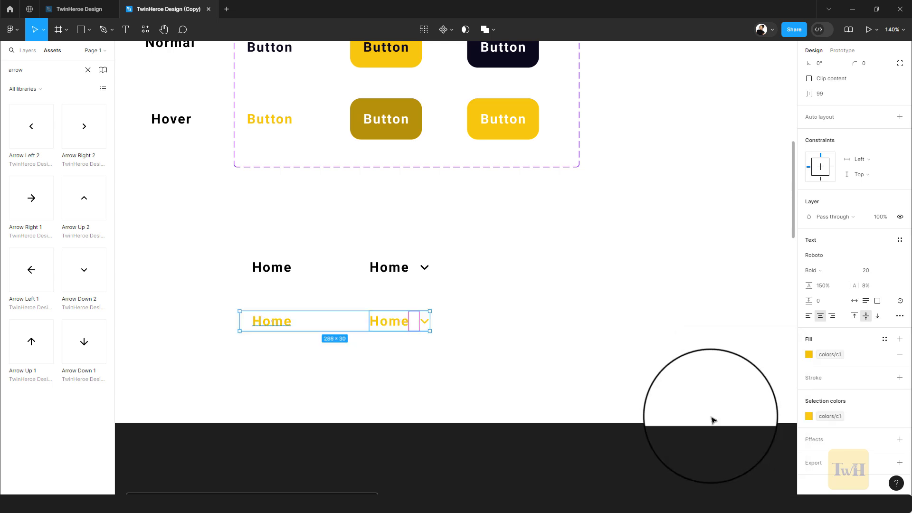
pyautogui.click(513, 225)
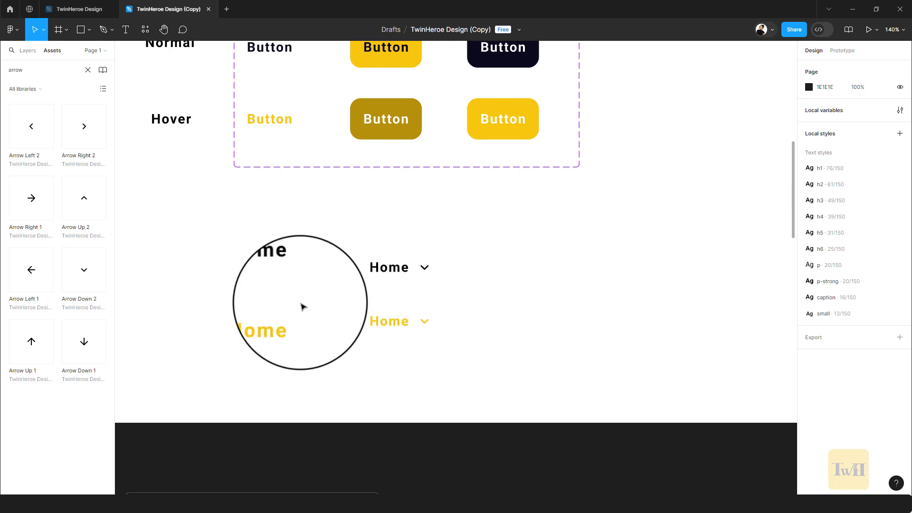
# Turn the four Home items into a component set and rename it "nav".
pyautogui.scroll(-2, 352, 290)
pyautogui.scroll(-1, 352, 289)
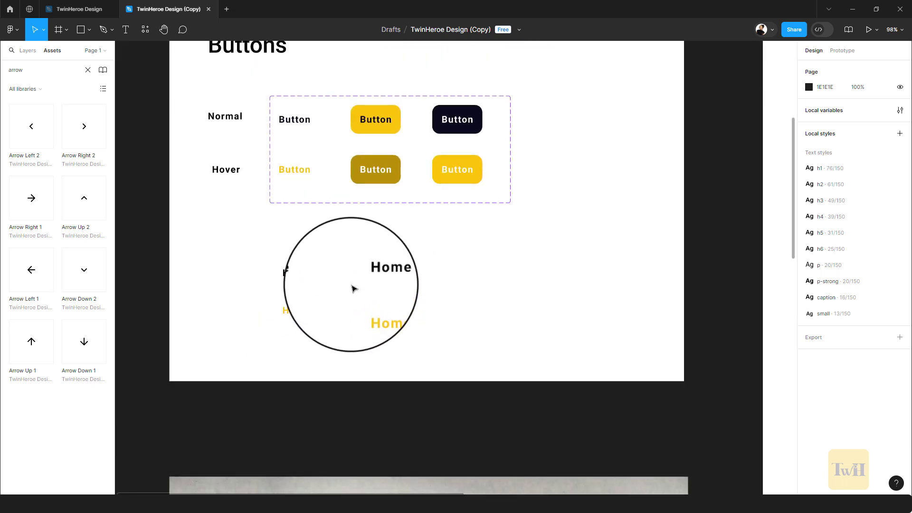
pyautogui.moveTo(236, 217); pyautogui.dragTo(446, 351)
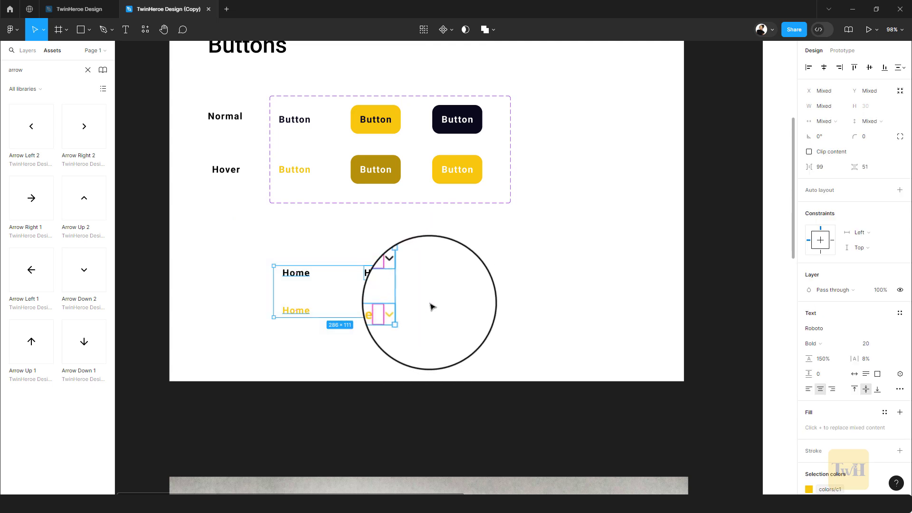
pyautogui.click(452, 30)
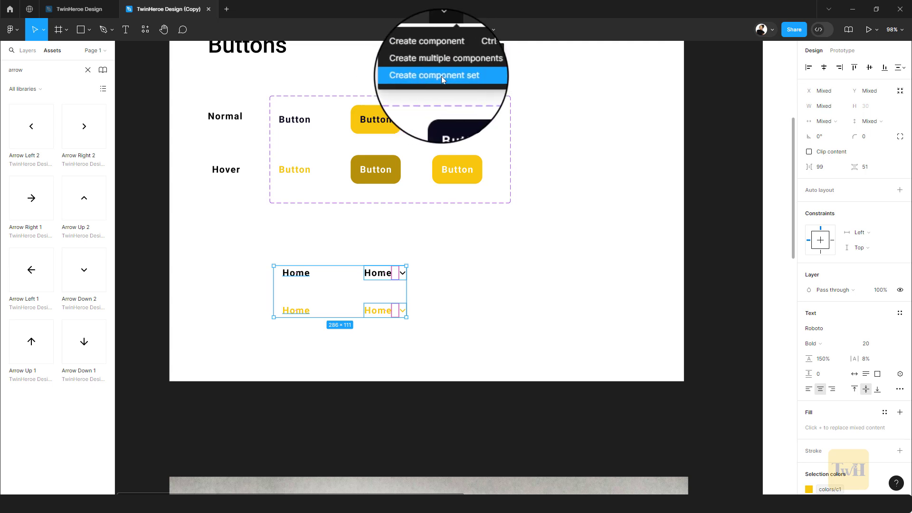
pyautogui.click(441, 76)
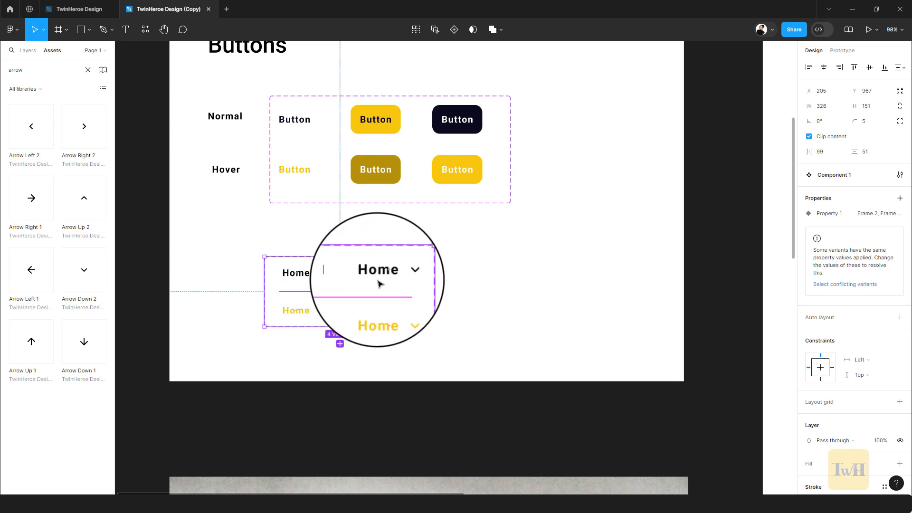
pyautogui.doubleClick(834, 175)
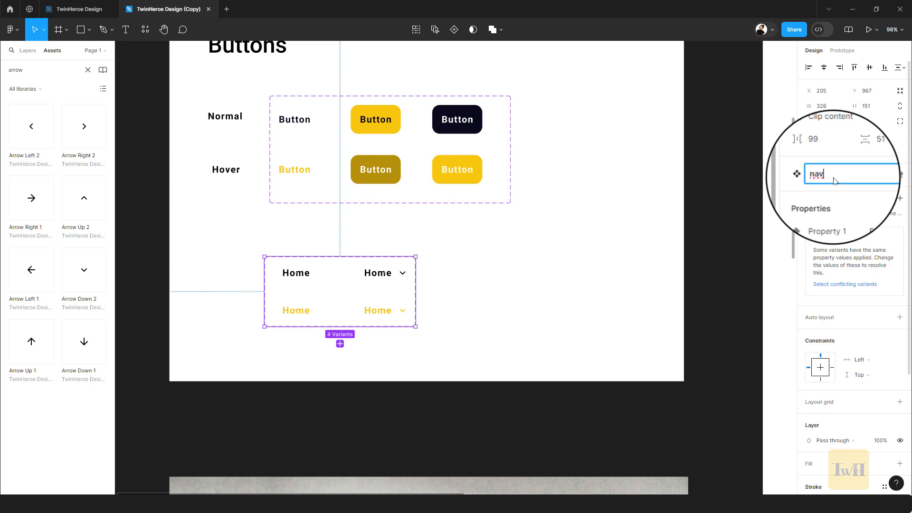
pyautogui.press('Return')
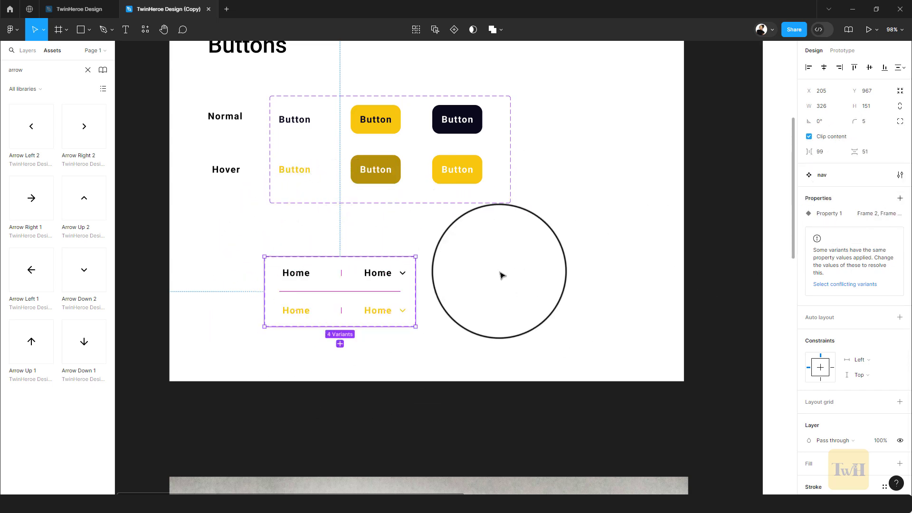
# Add a variant property named "right-icon" with the value "true" to the nav component set.
pyautogui.click(899, 199)
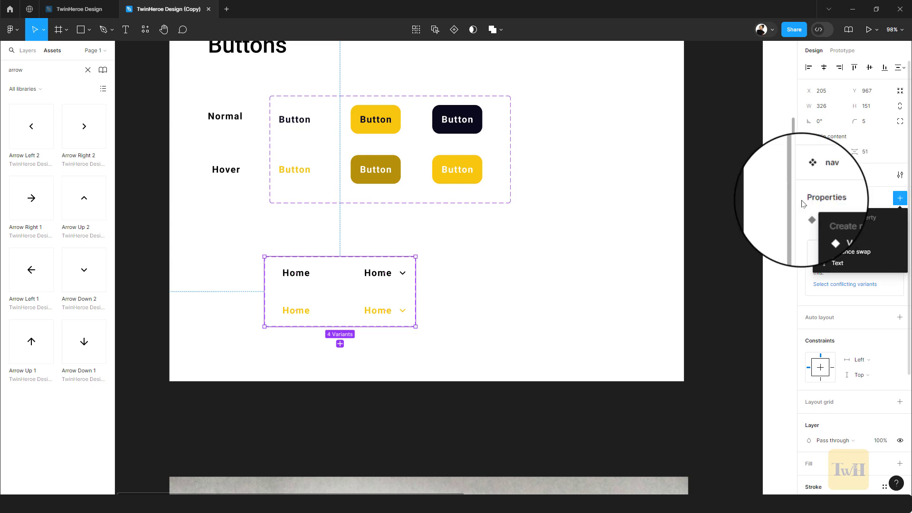
pyautogui.click(850, 230)
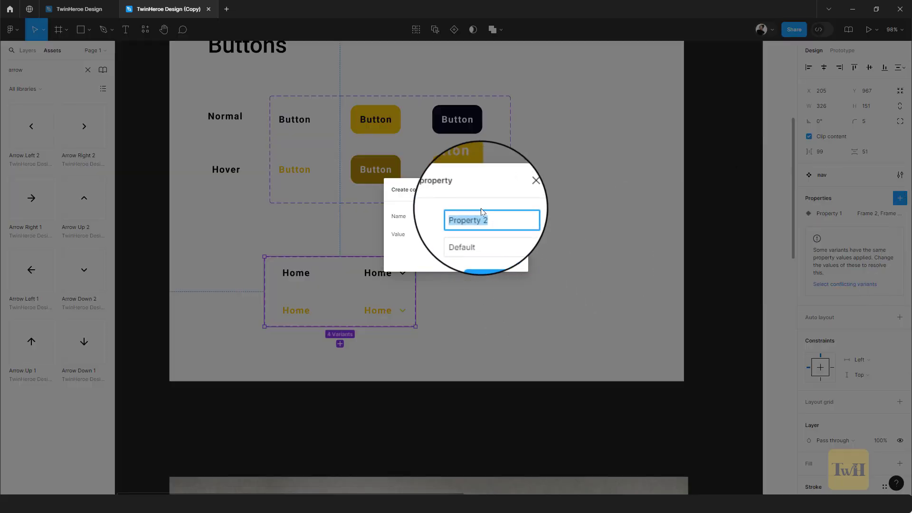
pyautogui.write('right')
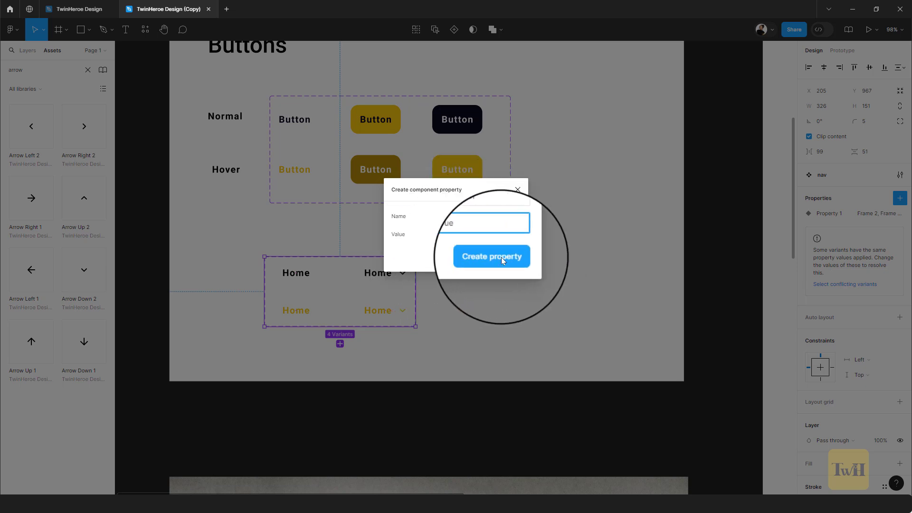
pyautogui.click(500, 257)
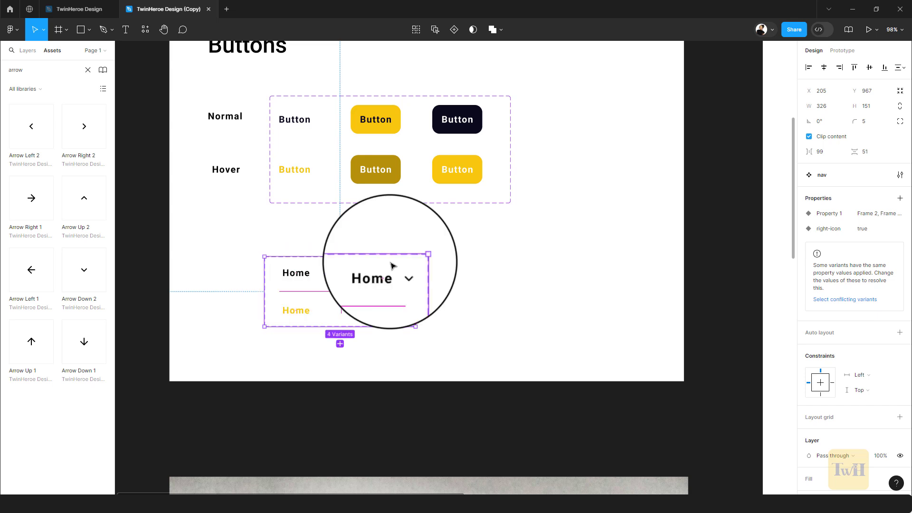
# Set the right-icon property to false for both Home variants without an arrow.
pyautogui.doubleClick(298, 273)
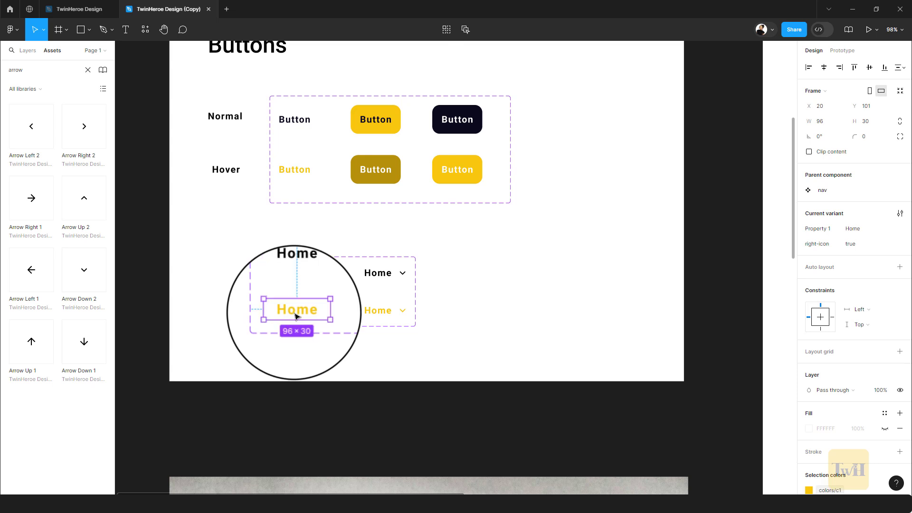
pyautogui.click(895, 248)
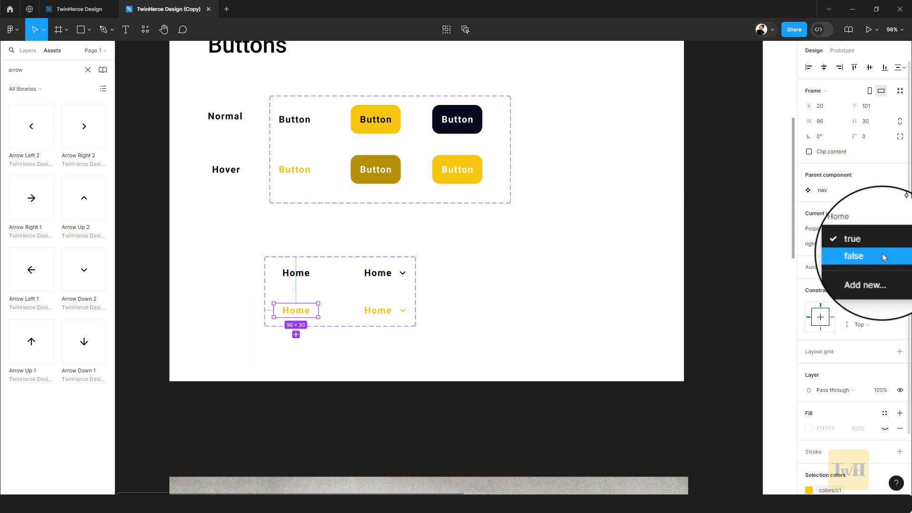
pyautogui.click(879, 255)
pyautogui.click(345, 285)
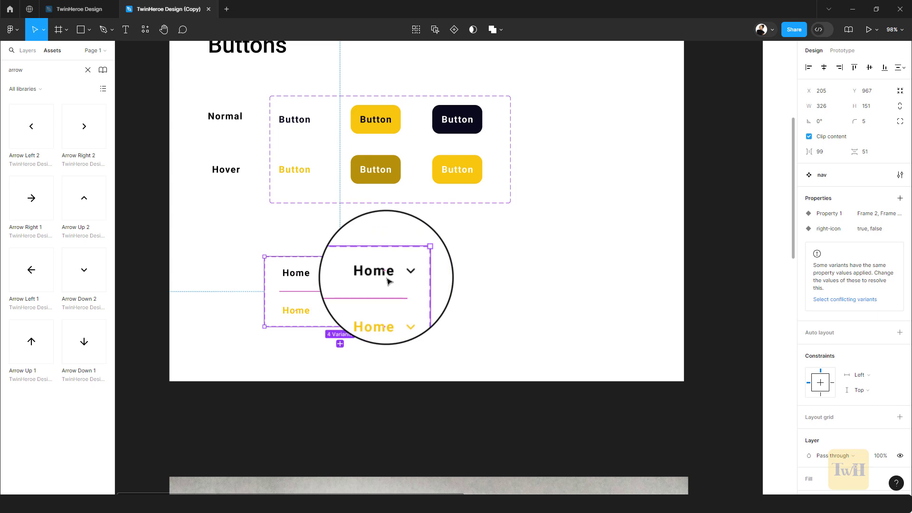
# Set Property 1 to "normal" for the two black Home variants and to "hover" for the two yellow ones.
pyautogui.click(308, 269)
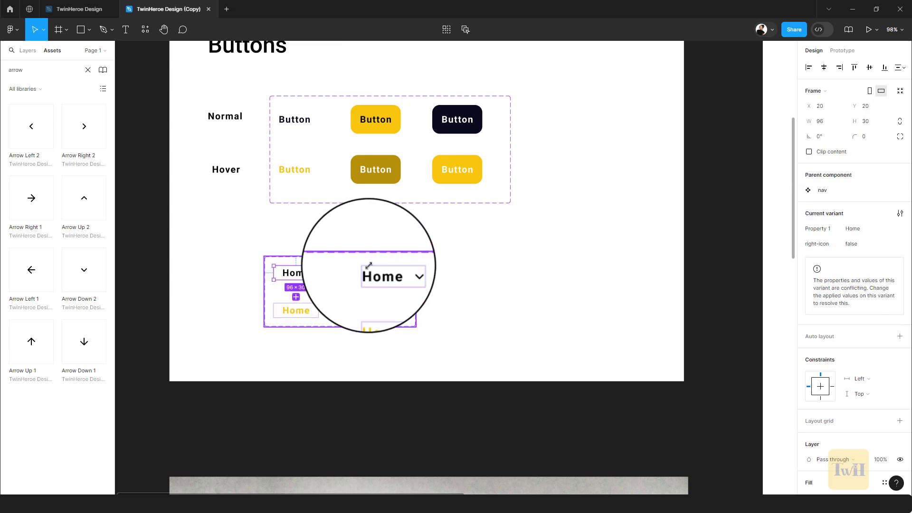
pyautogui.keyDown('shift'); pyautogui.click(380, 273); pyautogui.keyUp('shift')
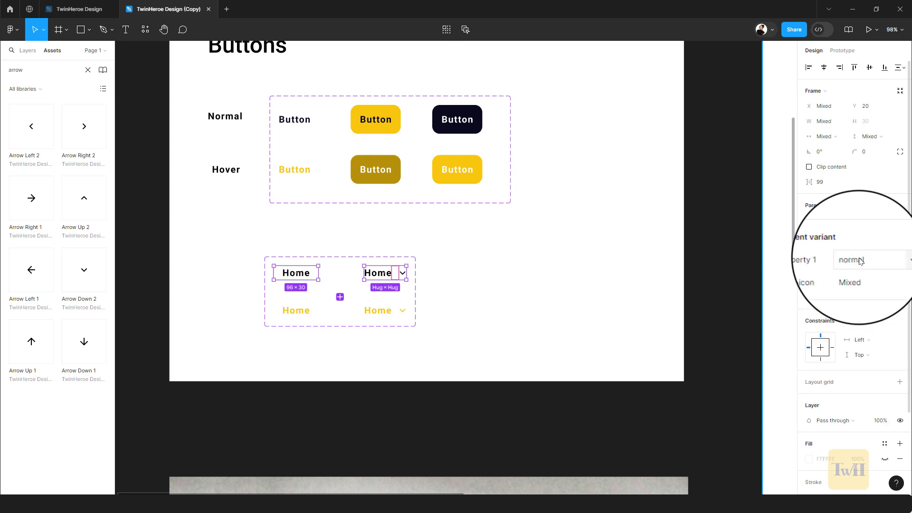
pyautogui.click(296, 310)
pyautogui.keyDown('shift'); pyautogui.click(372, 313); pyautogui.keyUp('shift')
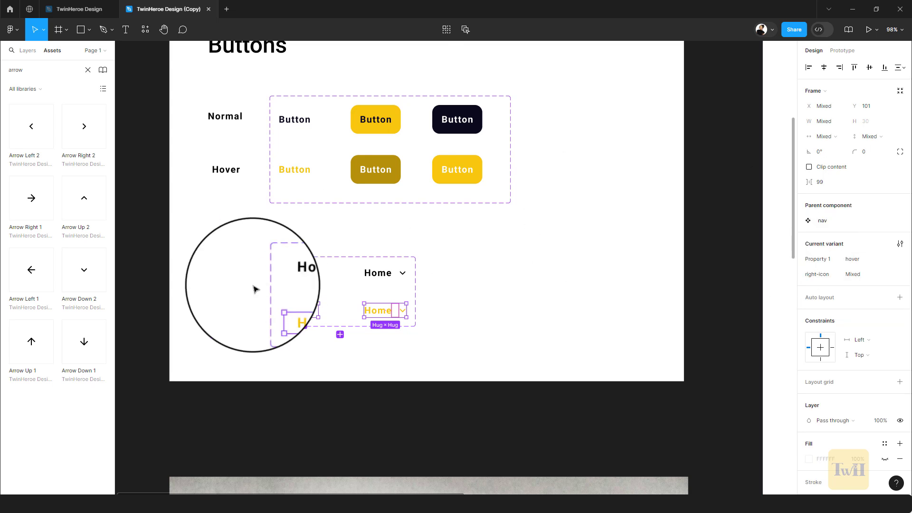
pyautogui.click(336, 287)
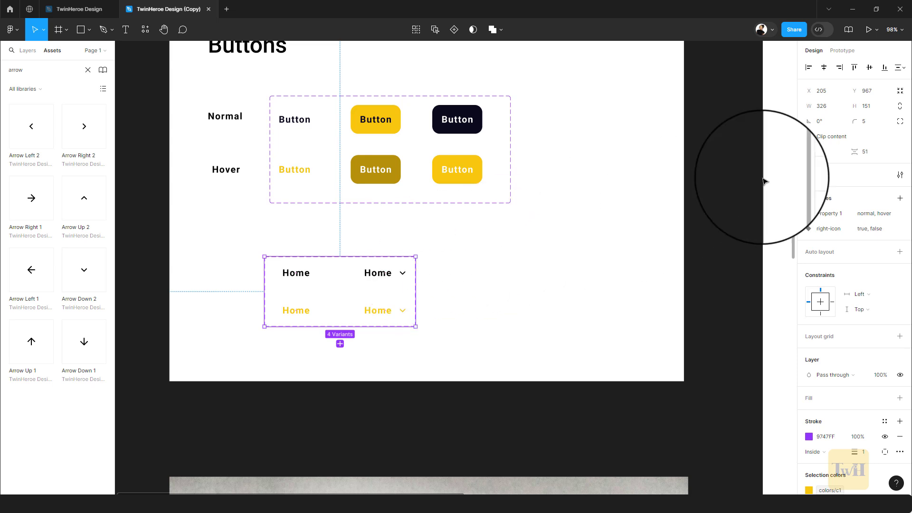
# Prototype the plain black Home variant to change to its yellow hover variant with the While hovering trigger.
pyautogui.click(837, 52)
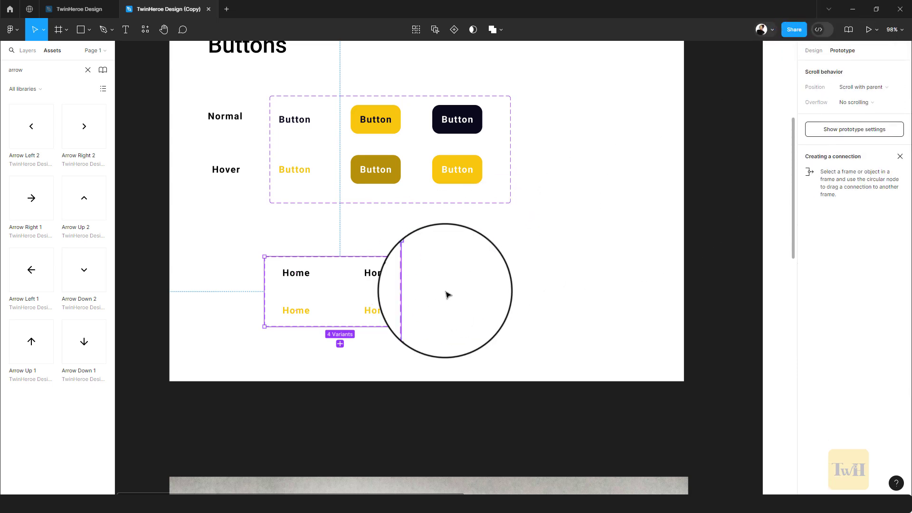
pyautogui.doubleClick(297, 274)
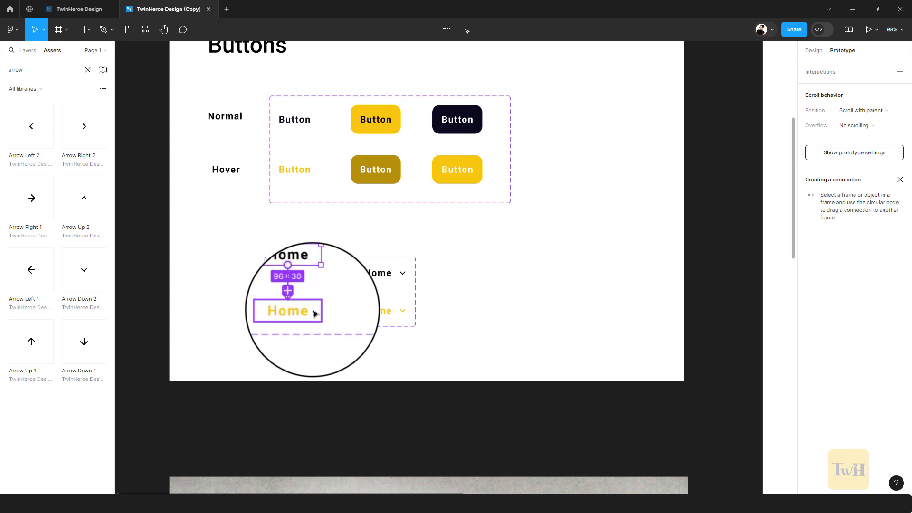
pyautogui.moveTo(309, 316); pyautogui.dragTo(308, 314)
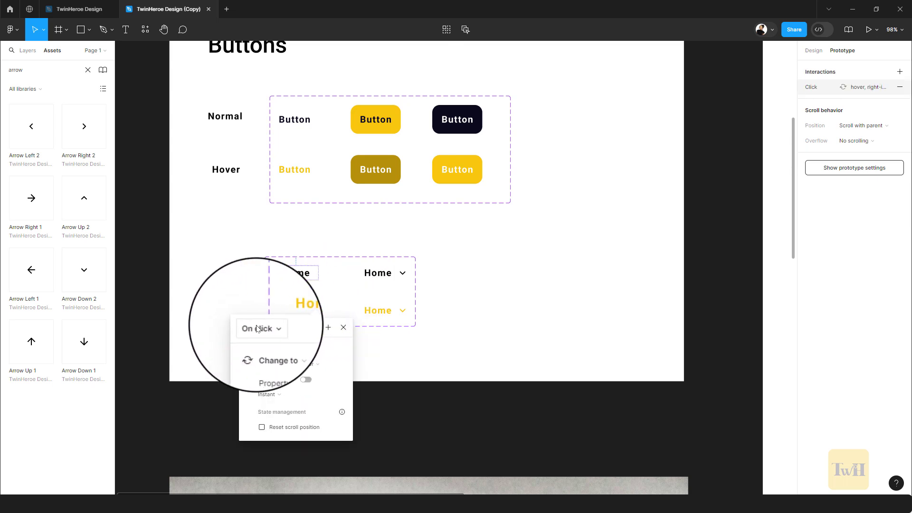
pyautogui.click(274, 331)
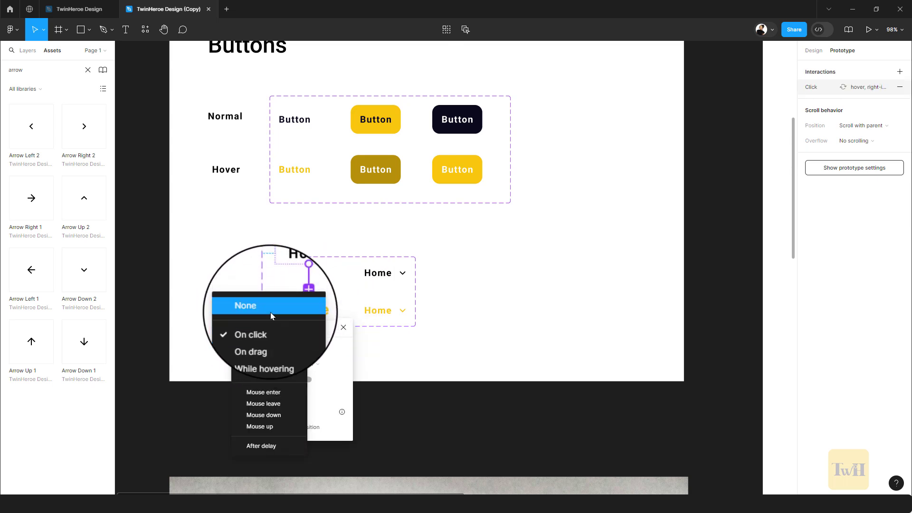
pyautogui.click(272, 349)
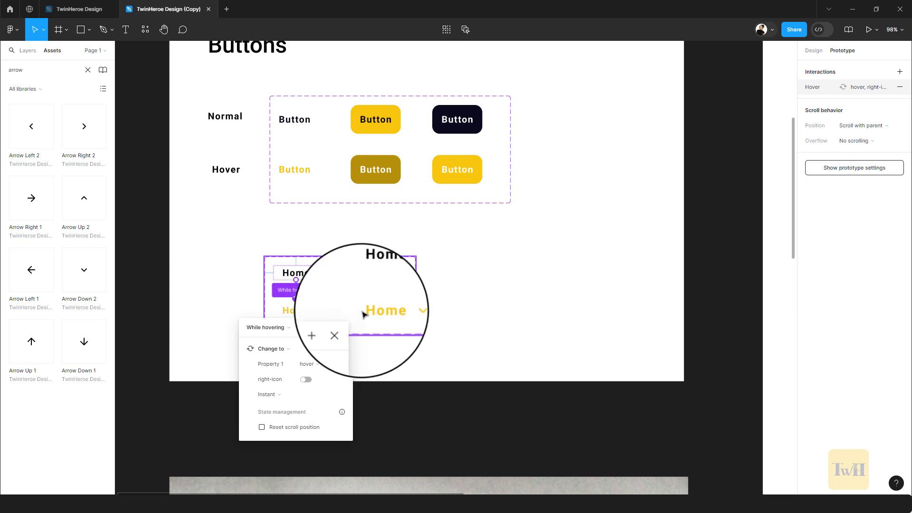
# Prototype the black Home variant with arrow to change to its yellow variant While hovering, using Smart animate.
pyautogui.click(382, 282)
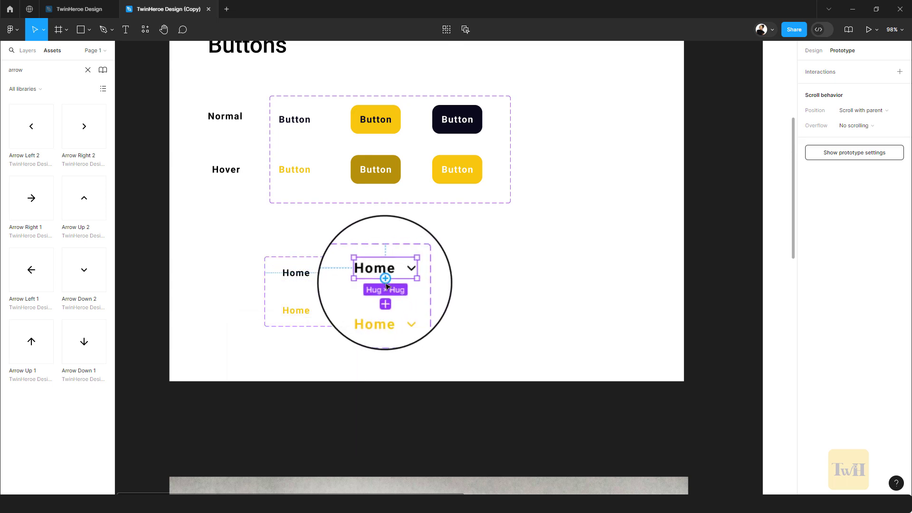
pyautogui.moveTo(386, 284); pyautogui.dragTo(385, 312)
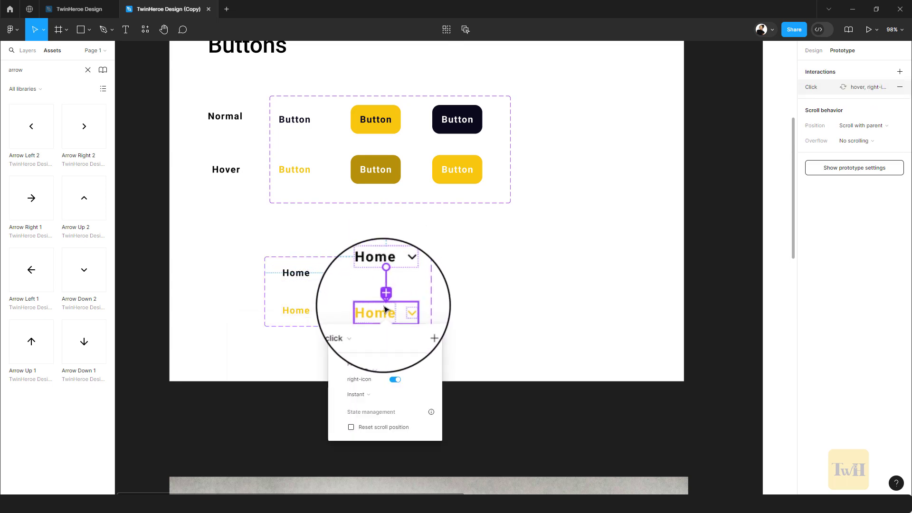
pyautogui.click(345, 327)
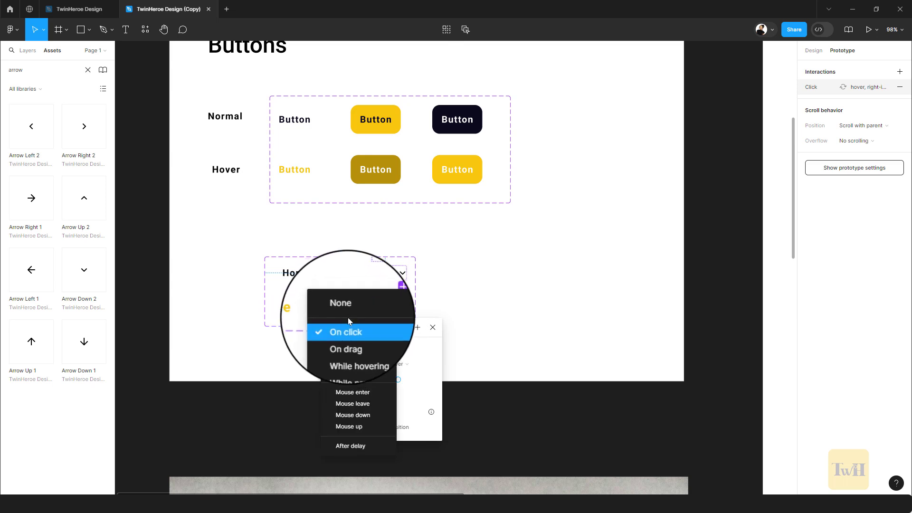
pyautogui.click(353, 351)
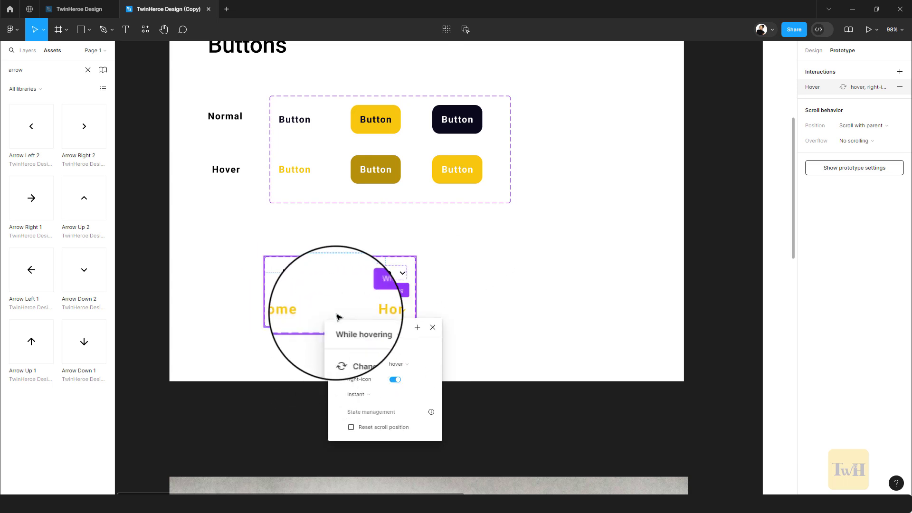
pyautogui.click(371, 396)
pyautogui.click(376, 409)
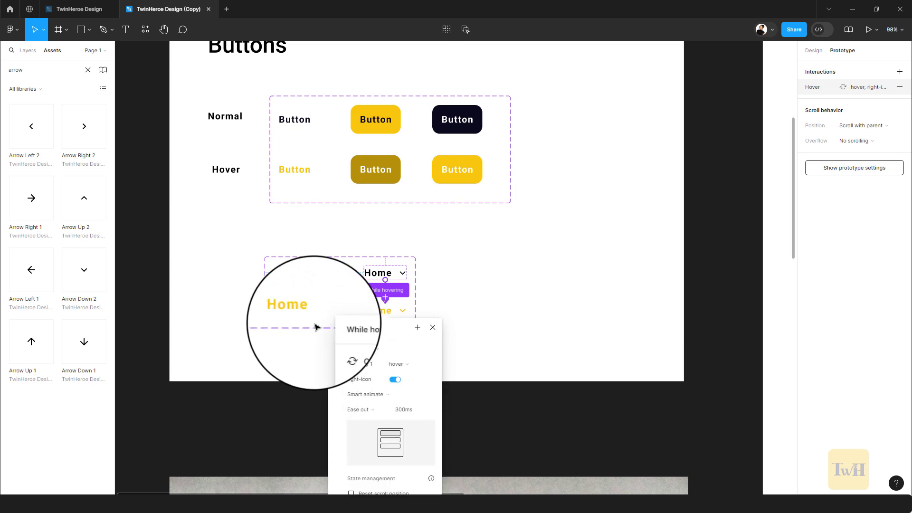
# Set the animation of the plain Home variant's While hovering interaction to Smart animate.
pyautogui.click(311, 311)
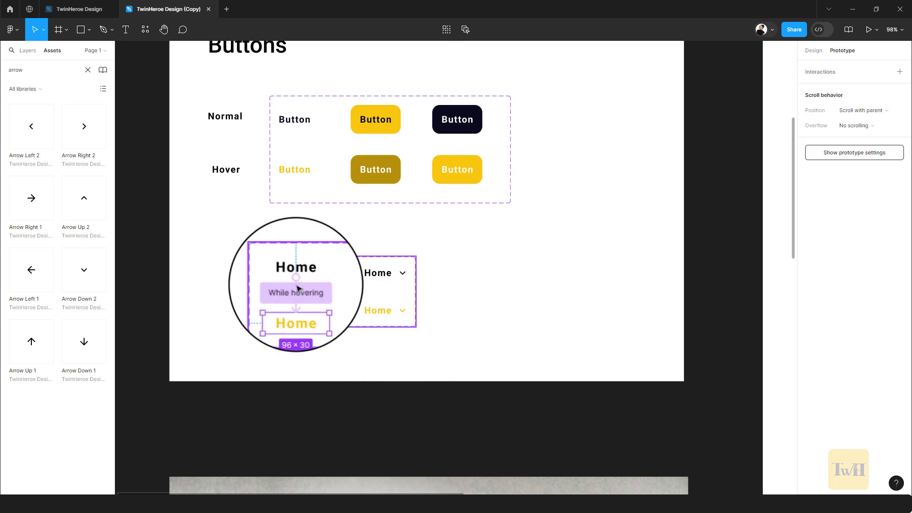
pyautogui.click(298, 303)
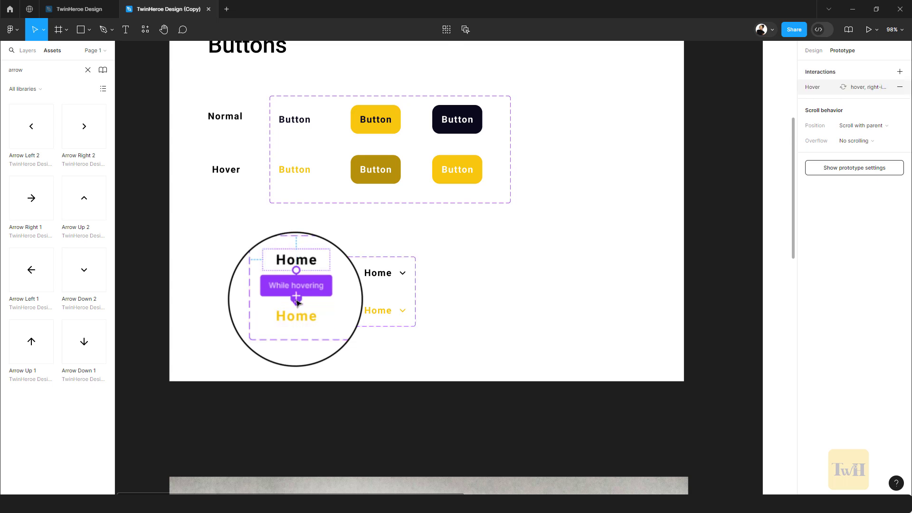
pyautogui.scroll(5, 298, 303)
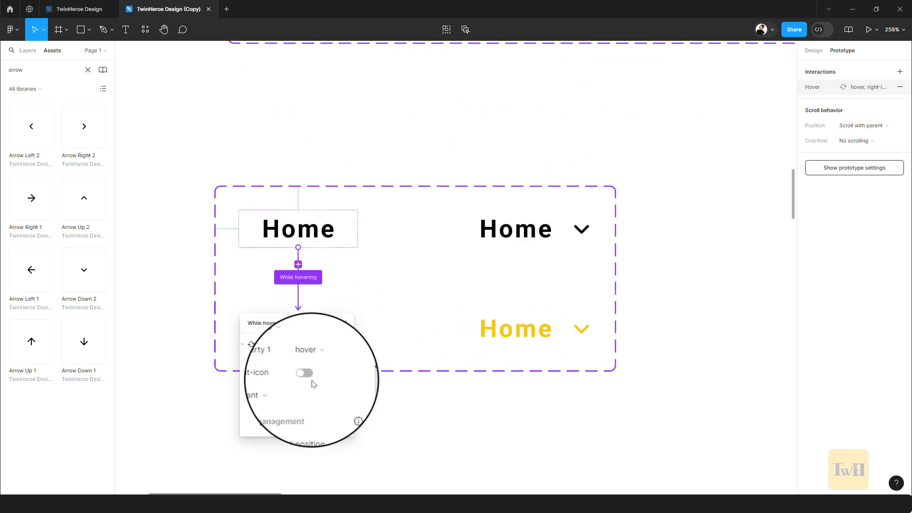
pyautogui.click(269, 390)
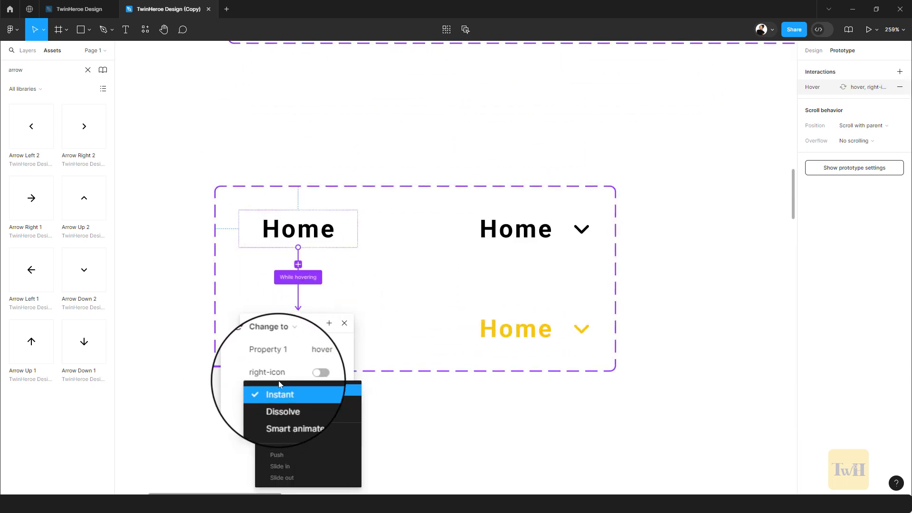
pyautogui.click(284, 412)
pyautogui.scroll(-5, 425, 304)
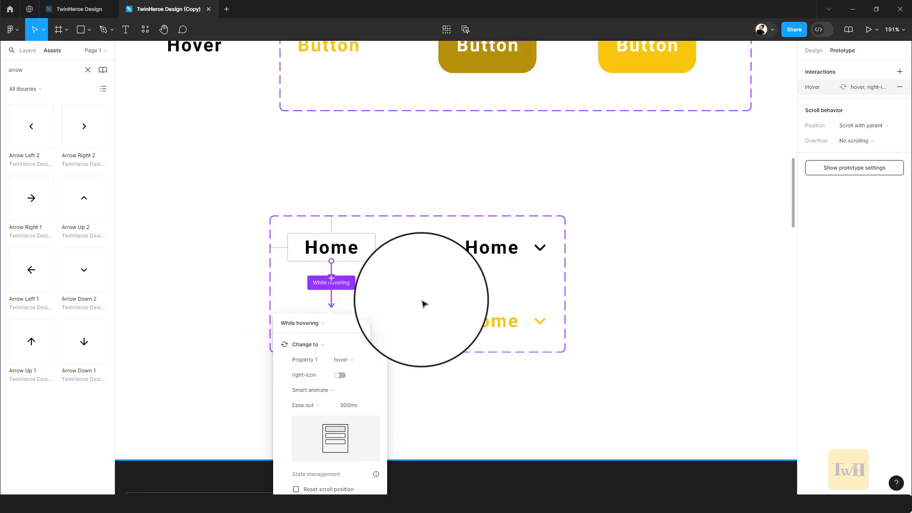
pyautogui.click(571, 230)
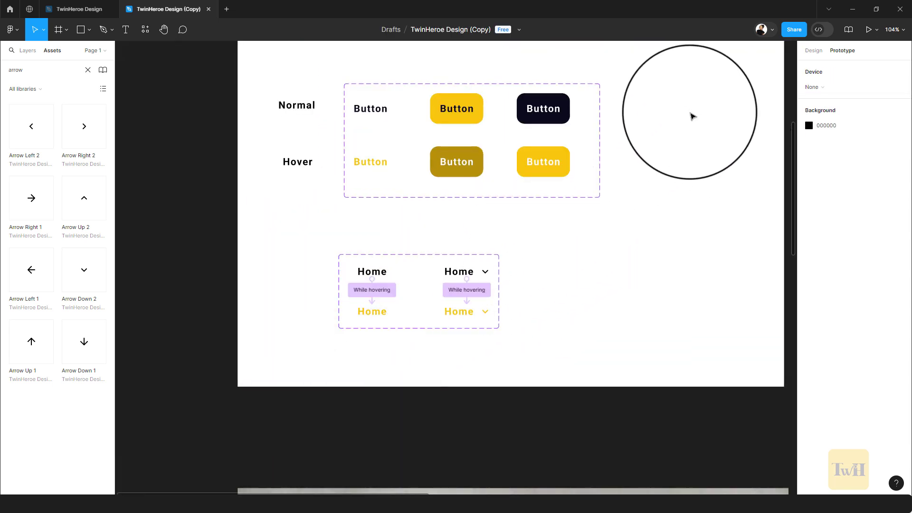
# Rename the nav component's variant property "Property 1" to "state".
pyautogui.click(819, 52)
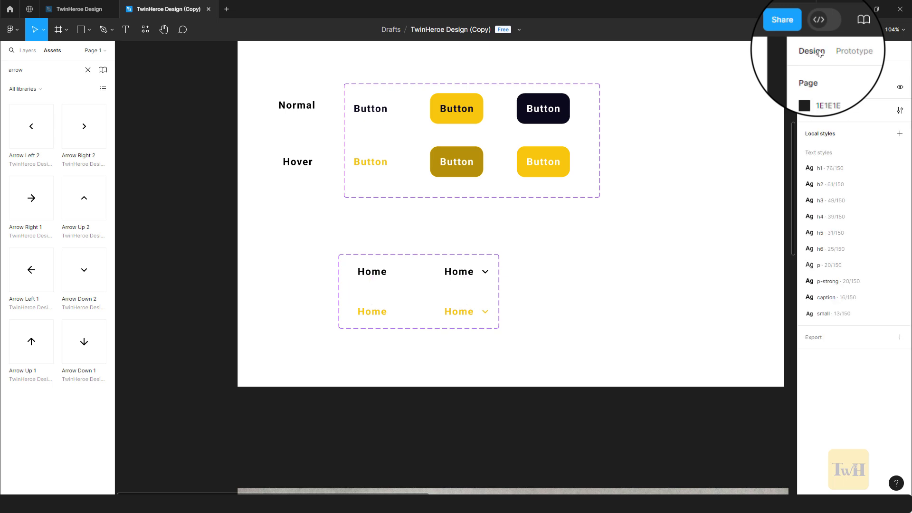
pyautogui.click(468, 280)
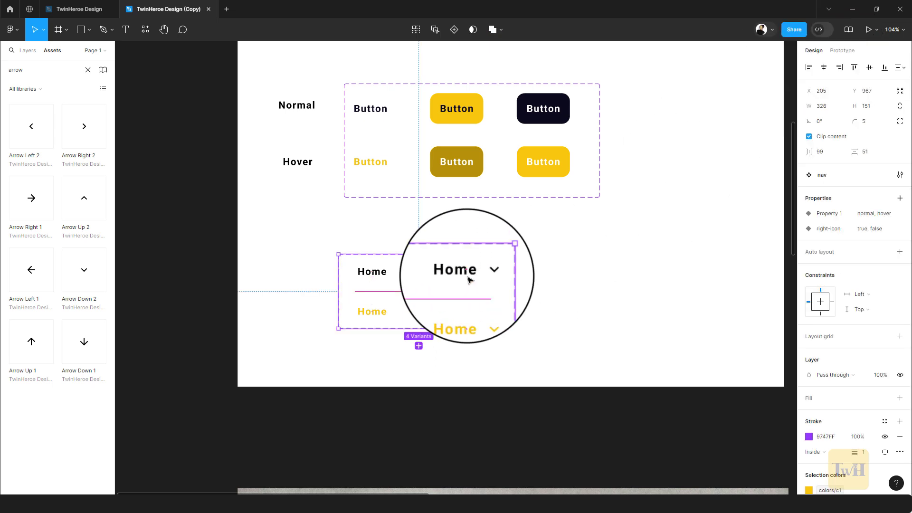
pyautogui.doubleClick(468, 278)
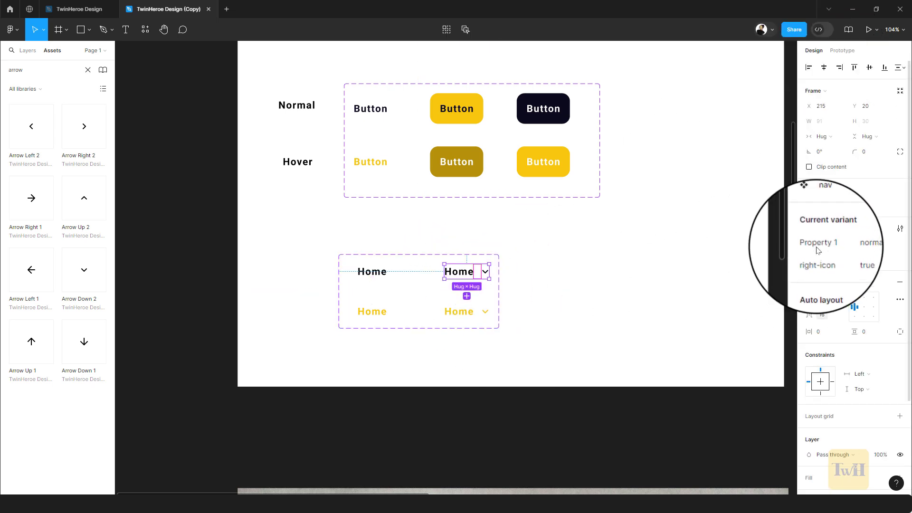
pyautogui.write('state')
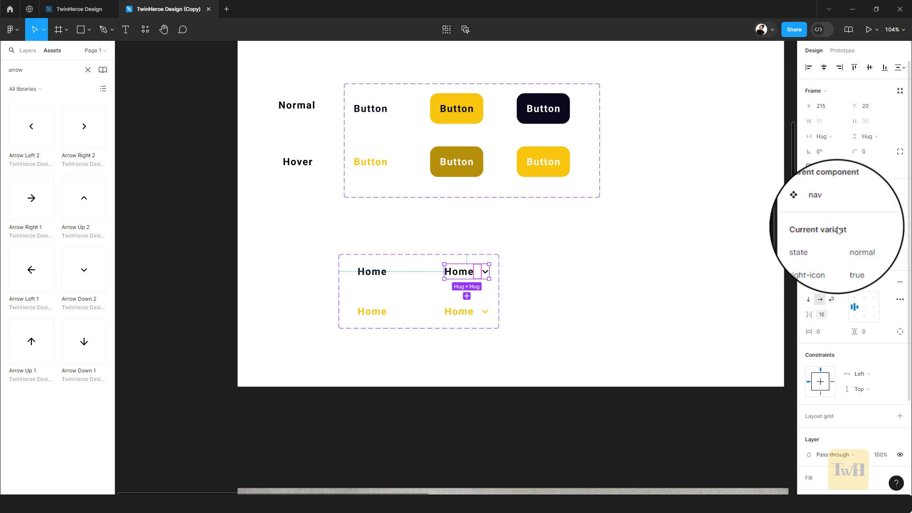
pyautogui.click(579, 244)
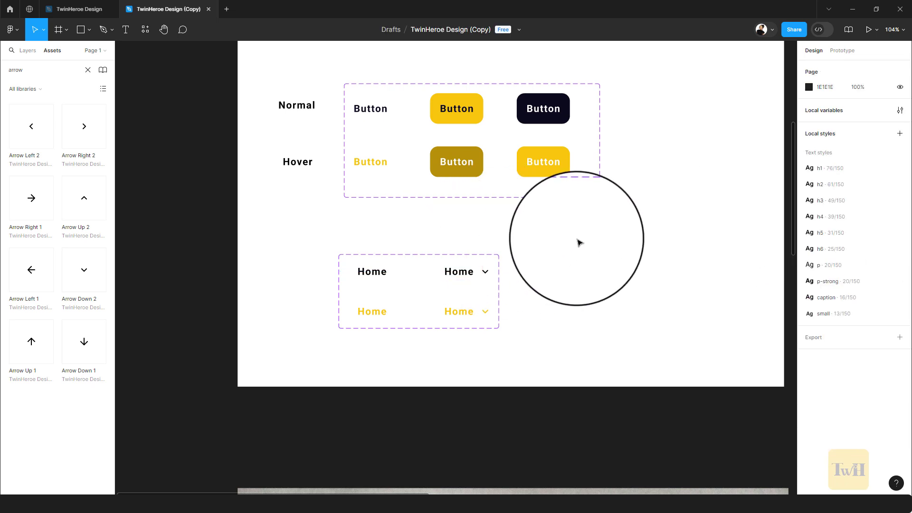
pyautogui.scroll(-5, 582, 241)
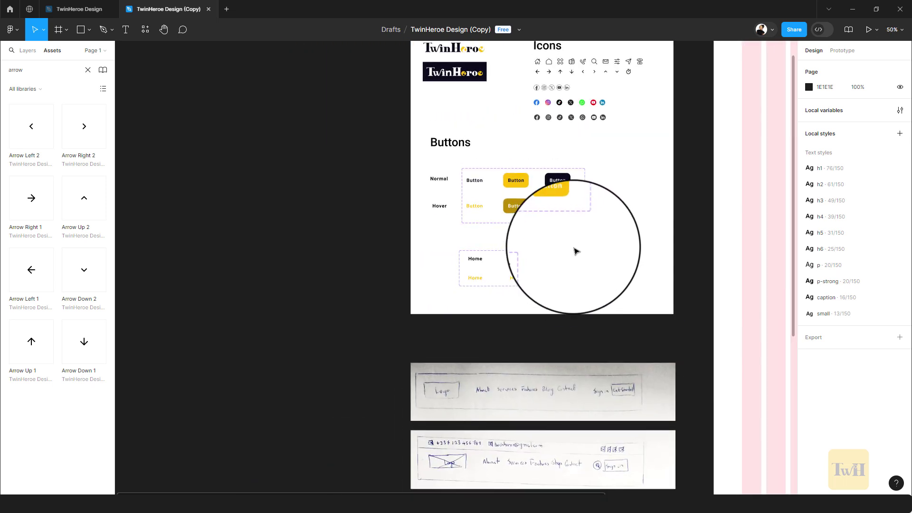
pyautogui.moveTo(617, 204)
pyautogui.mouseDown()
pyautogui.moveTo(519, 262)
pyautogui.moveTo(529, 189)
pyautogui.mouseUp()
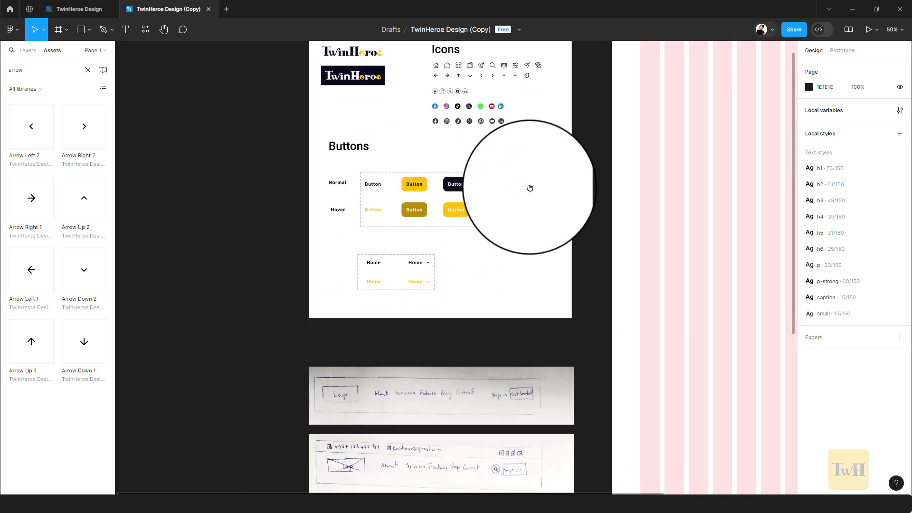
pyautogui.scroll(-2, 530, 206)
pyautogui.hscroll(2, 533, 214)
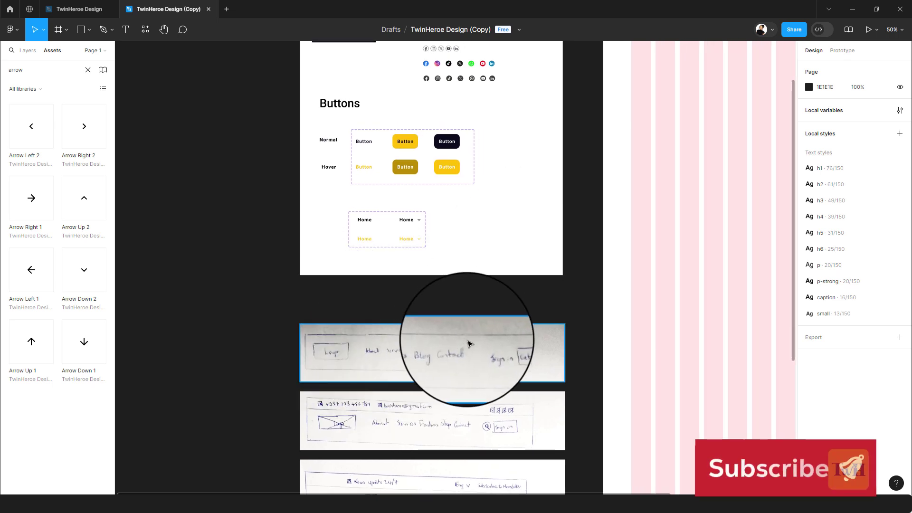
# Place a copy of the first header sketch directly above the Home frame, lined up with the frame's left edge.
pyautogui.moveTo(621, 221); pyautogui.dragTo(519, 370)
pyautogui.scroll(-1, 519, 370)
pyautogui.moveTo(315, 464)
pyautogui.mouseDown()
pyautogui.moveTo(711, 54)
pyautogui.moveTo(644, 57)
pyautogui.mouseUp()
pyautogui.moveTo(617, 120)
pyautogui.mouseDown()
pyautogui.moveTo(493, 209)
pyautogui.moveTo(456, 208)
pyautogui.mouseUp()
pyautogui.scroll(-3, 457, 208)
pyautogui.hscroll(4, 457, 208)
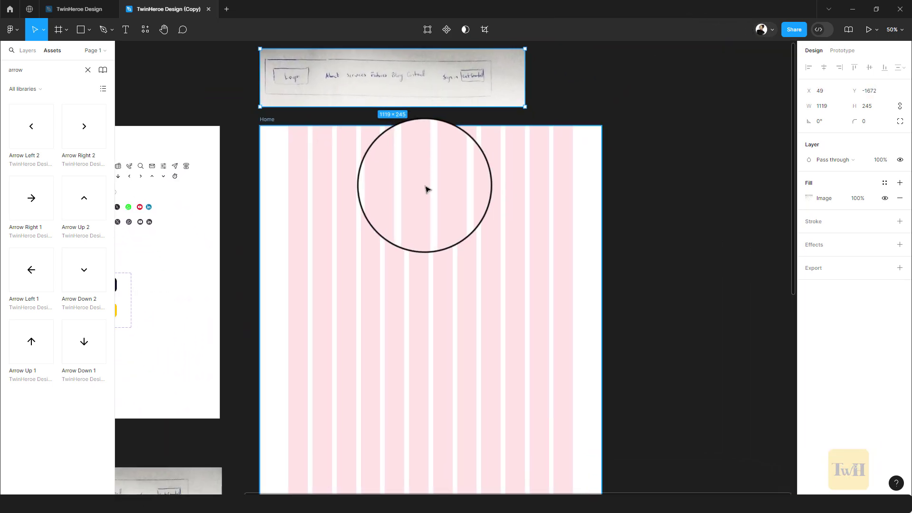
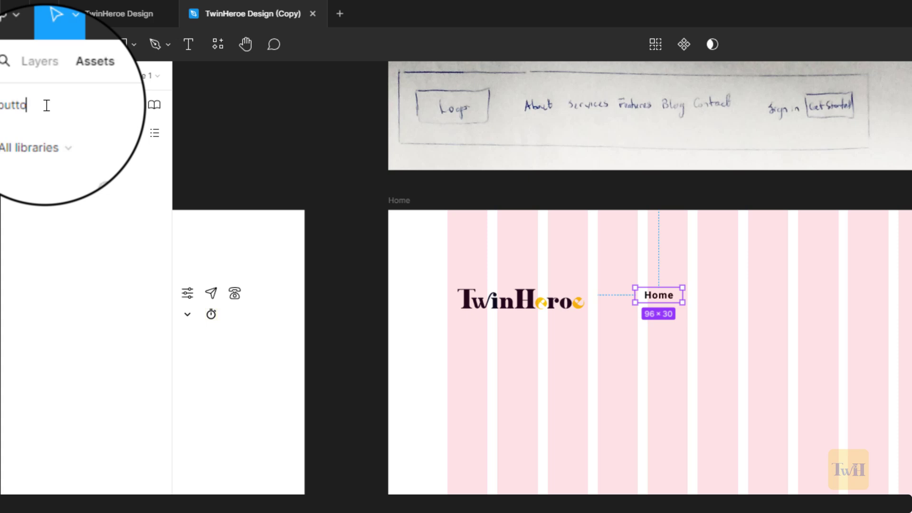
# Place an instance of the text Button component on the Home frame, well to the right of the Home link.
pyautogui.moveTo(47, 189); pyautogui.dragTo(884, 297)
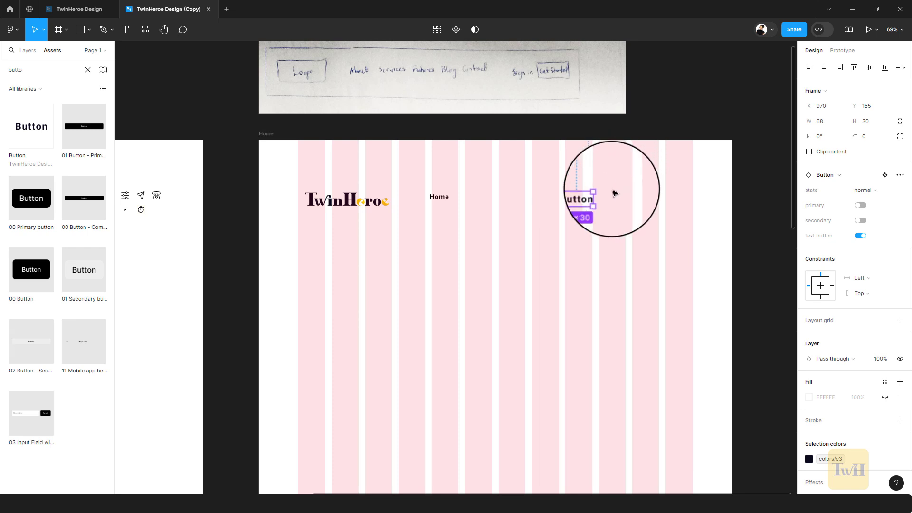
pyautogui.scroll(3, 424, 213)
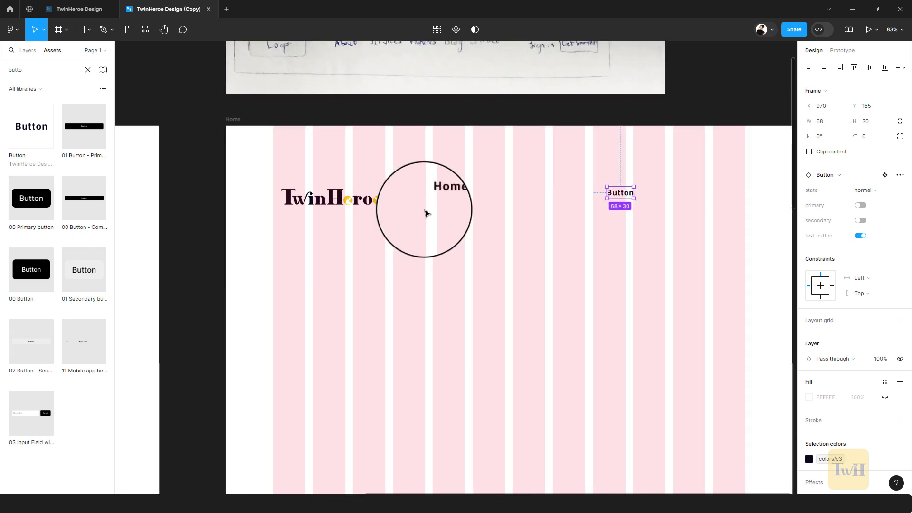
# Move the TwinHeroe logo to the top of the first grid column at X 120, Y 28 and scale it down.
pyautogui.moveTo(392, 217); pyautogui.dragTo(391, 163)
pyautogui.click(397, 204)
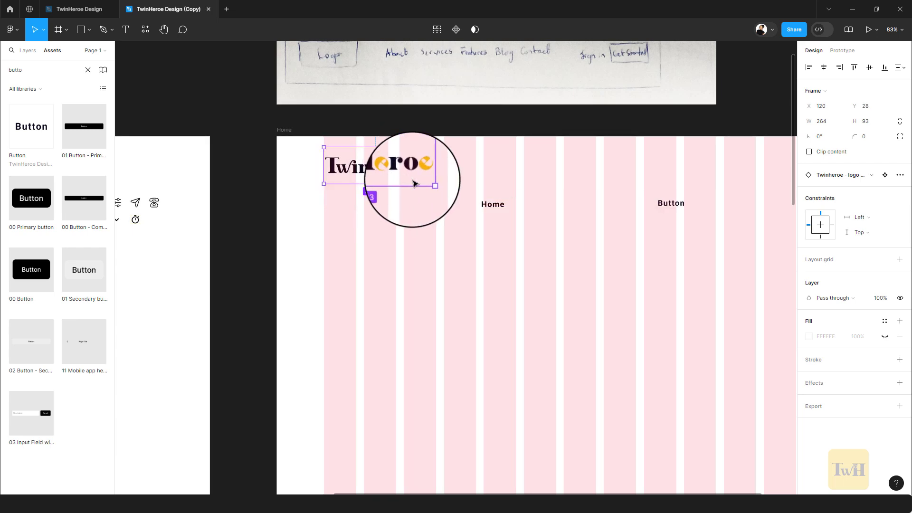
pyautogui.moveTo(429, 186); pyautogui.dragTo(397, 170)
# Line up the Home nav link with the logo and duplicate it to make a row of five links.
pyautogui.scroll(2, 455, 198)
pyautogui.click(485, 249)
pyautogui.moveTo(485, 250); pyautogui.dragTo(658, 212)
# Relabel the five nav links in order as About, Services, Features, Blog and Contact.
pyautogui.doubleClick(442, 211)
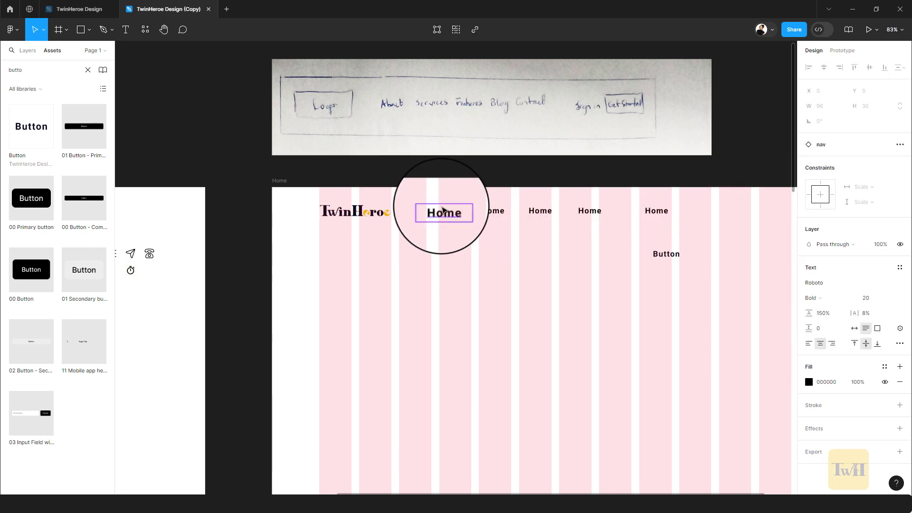
pyautogui.doubleClick(441, 211)
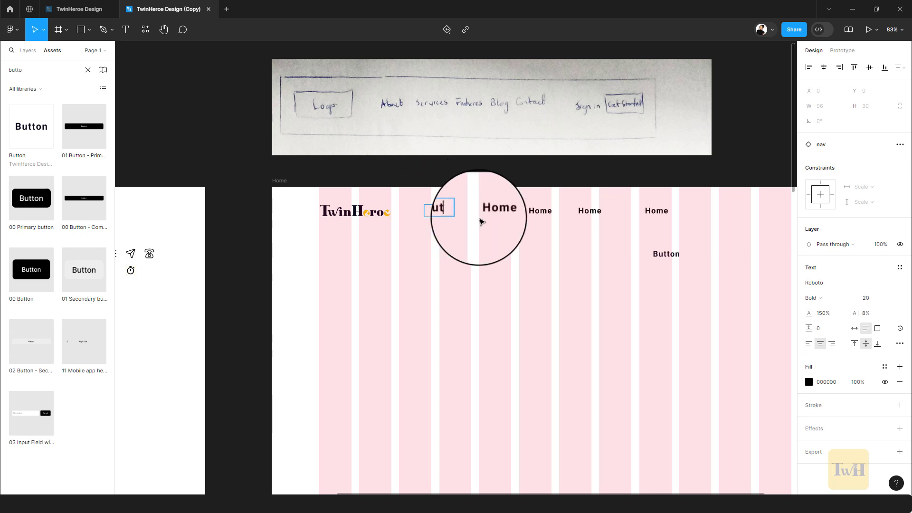
pyautogui.doubleClick(494, 210)
pyautogui.doubleClick(497, 211)
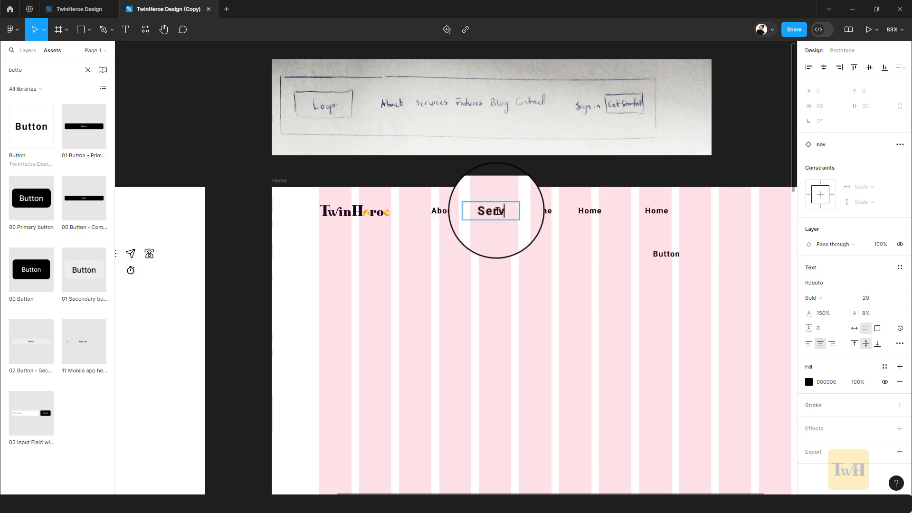
pyautogui.write('Services')
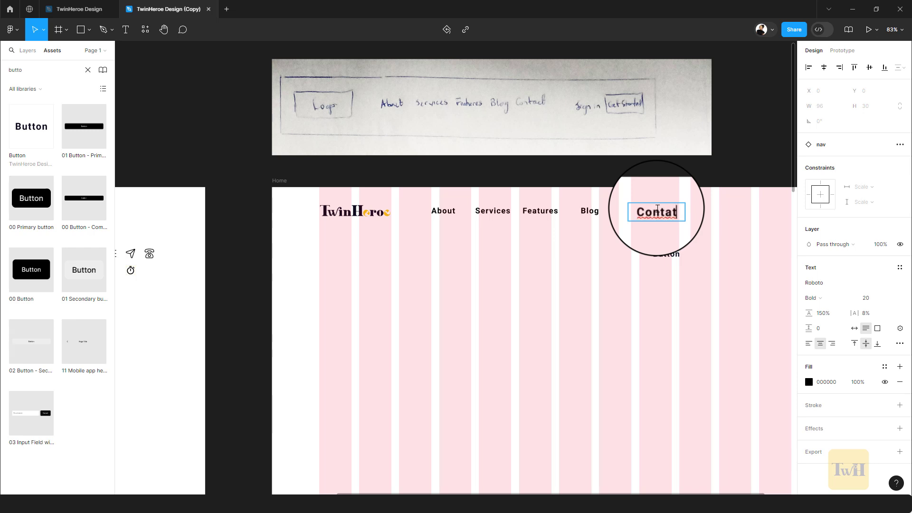
pyautogui.press('Escape')
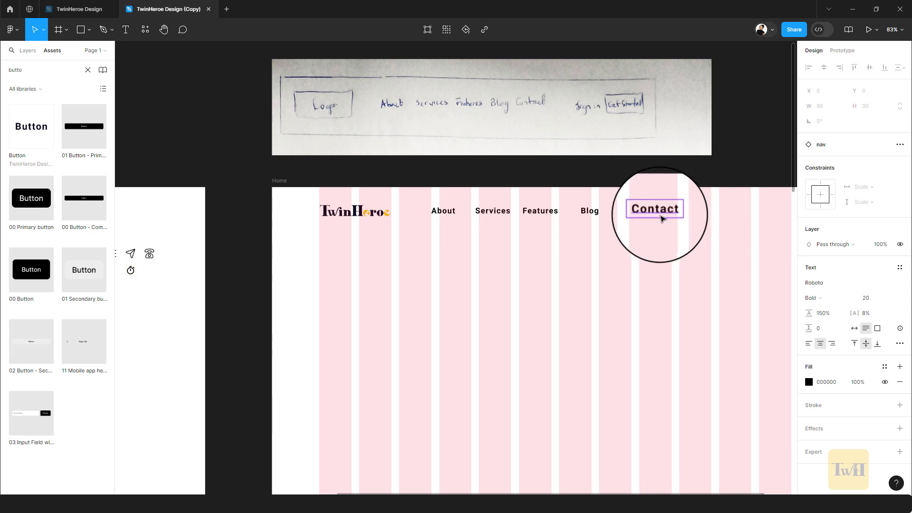
# Bring Contact closer to Blog and line up two text buttons after it in the header row, labelling the first one "Sign in".
pyautogui.moveTo(656, 210); pyautogui.dragTo(569, 221)
pyautogui.moveTo(569, 261); pyautogui.dragTo(652, 216)
pyautogui.doubleClick(607, 215)
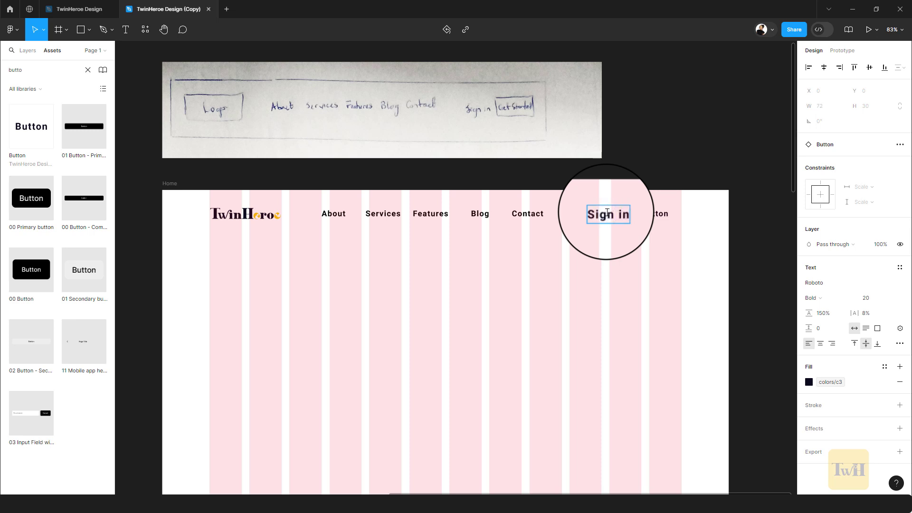
pyautogui.press('Escape')
# Switch the last header button to the primary variant and change its label to "Get Started".
pyautogui.click(655, 215)
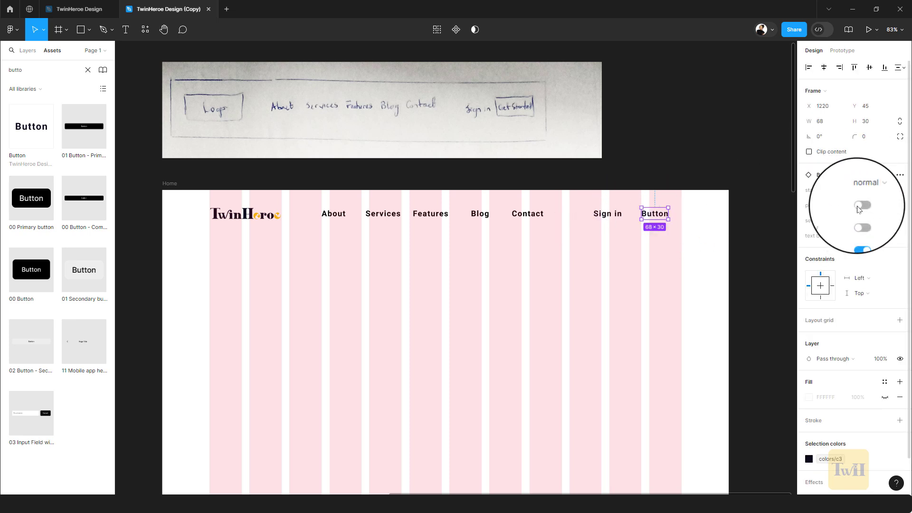
pyautogui.click(860, 206)
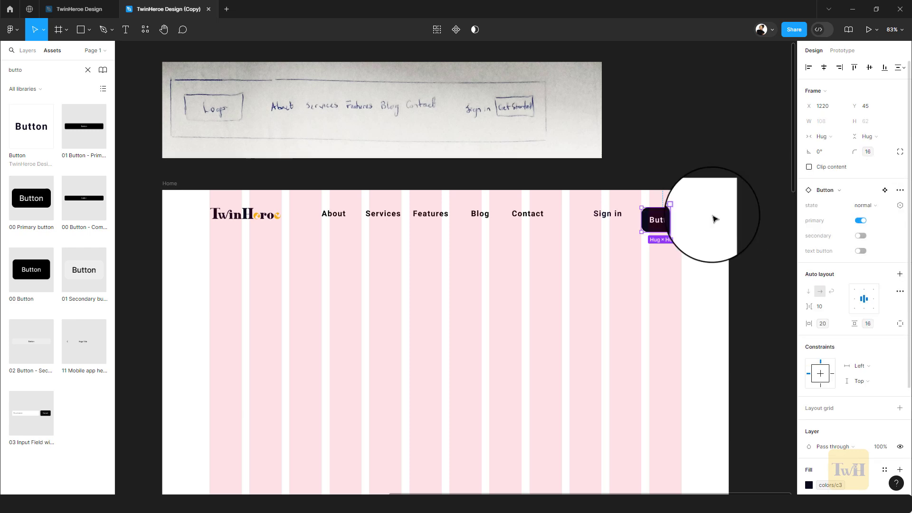
pyautogui.doubleClick(665, 220)
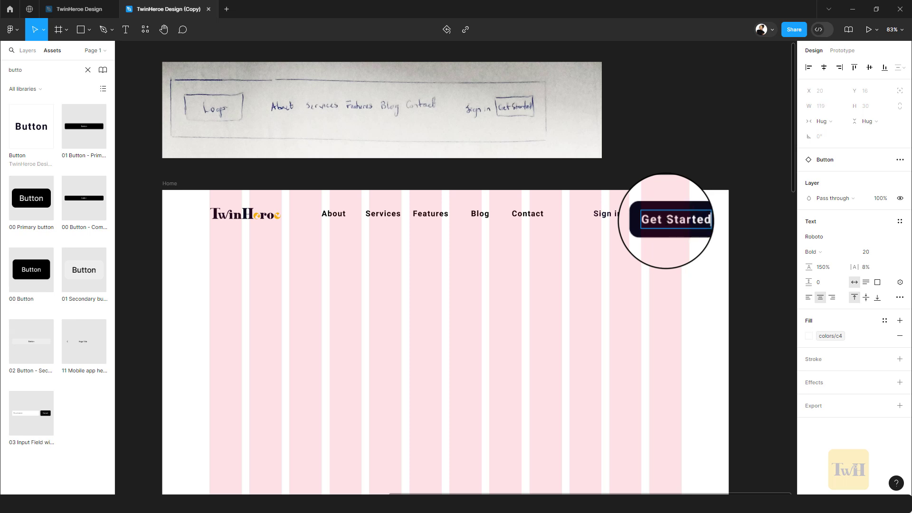
# Recapitalise the text button's label as "Sign In" and reposition the Get Started button at Y 28, level with the header row.
pyautogui.doubleClick(614, 214)
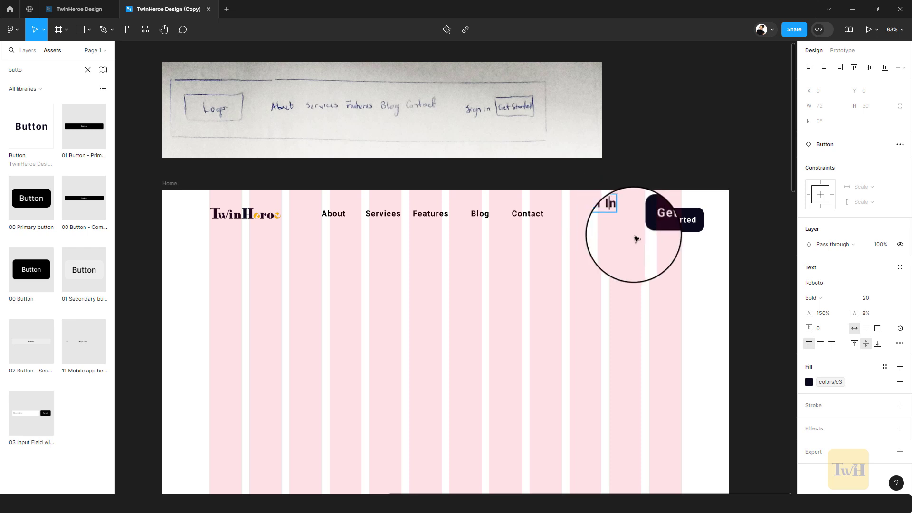
pyautogui.press('Escape')
pyautogui.moveTo(663, 231); pyautogui.dragTo(654, 210)
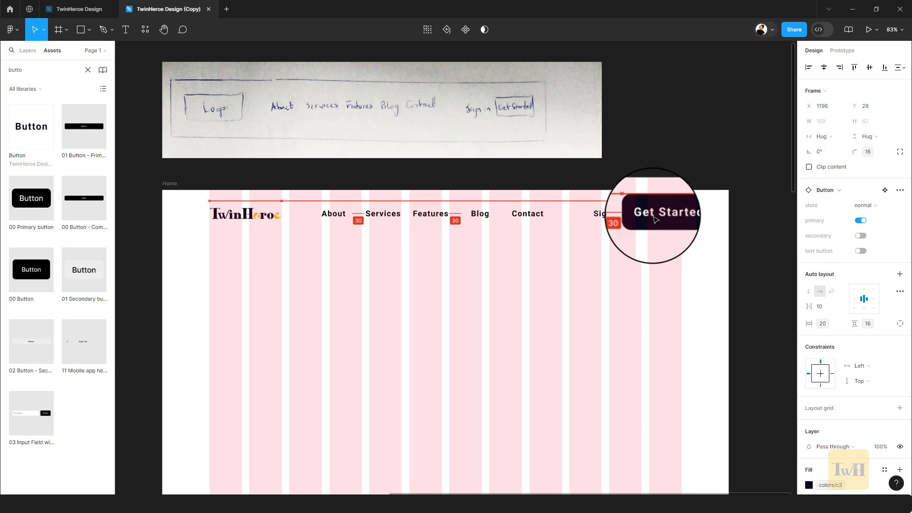
pyautogui.scroll(-2, 639, 230)
pyautogui.moveTo(631, 254); pyautogui.dragTo(661, 195)
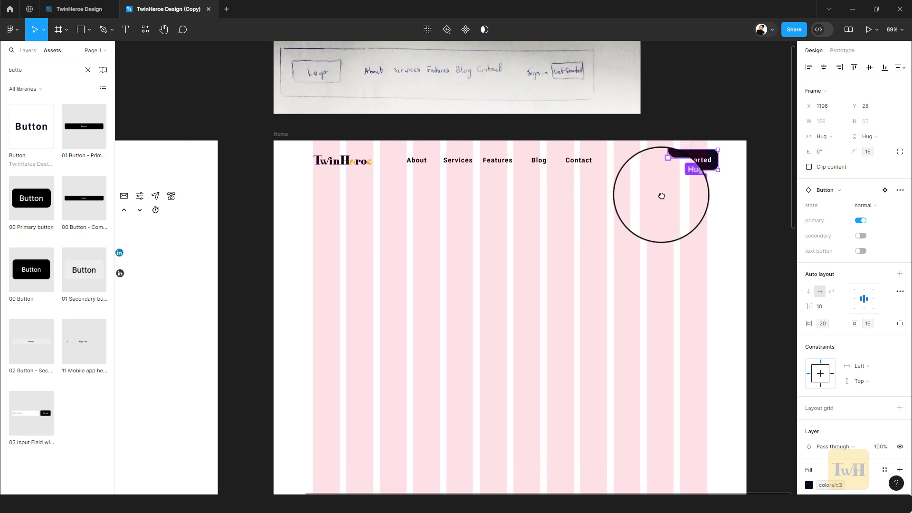
pyautogui.scroll(-1, 535, 150)
pyautogui.moveTo(536, 149); pyautogui.dragTo(539, 146)
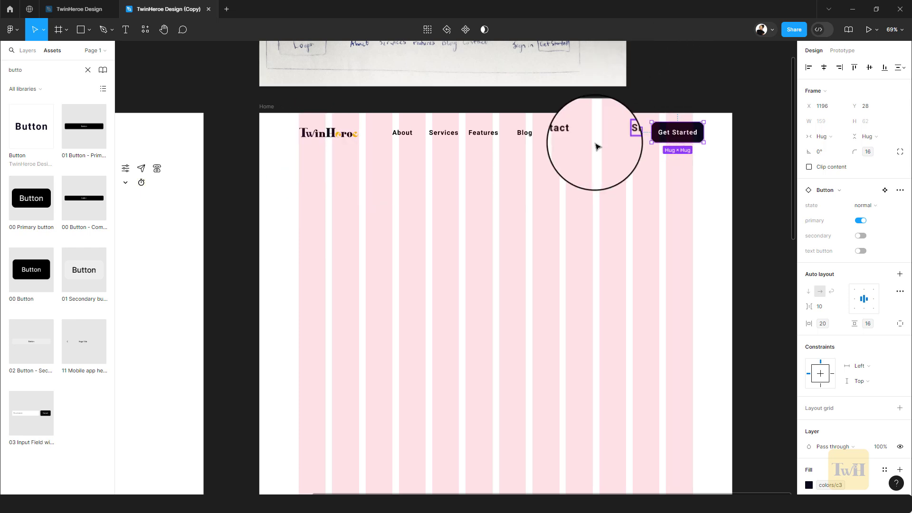
# Wrap the five nav links in an auto layout and set their gap to the spacing variable 3 (16).
pyautogui.moveTo(561, 159); pyautogui.dragTo(399, 126)
pyautogui.hotkey('shift', 'a')
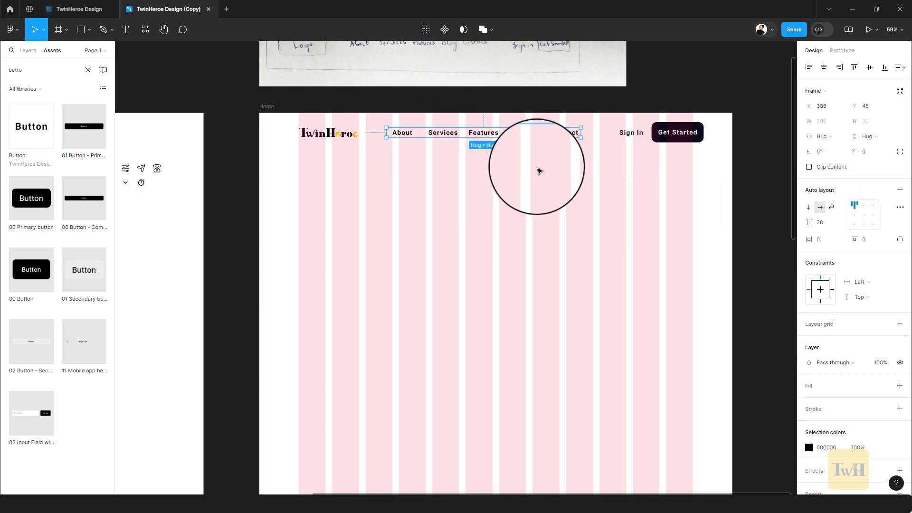
pyautogui.click(846, 223)
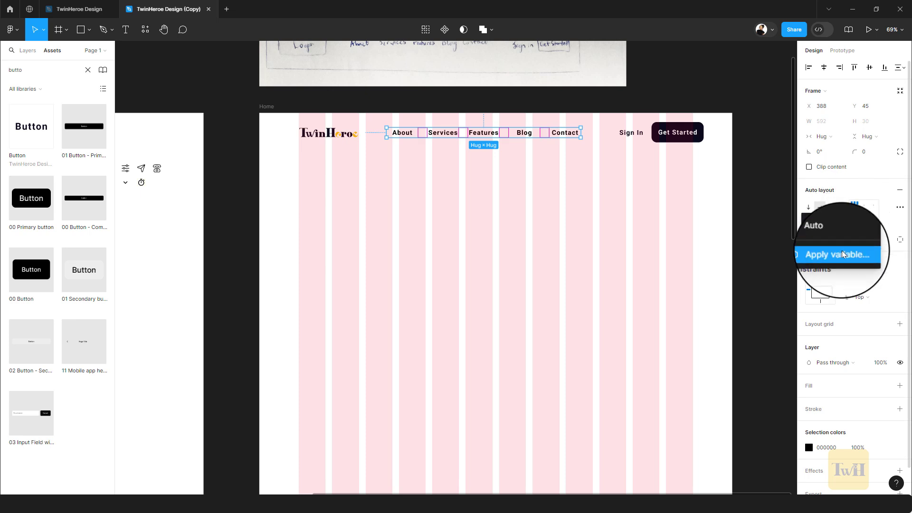
pyautogui.click(841, 250)
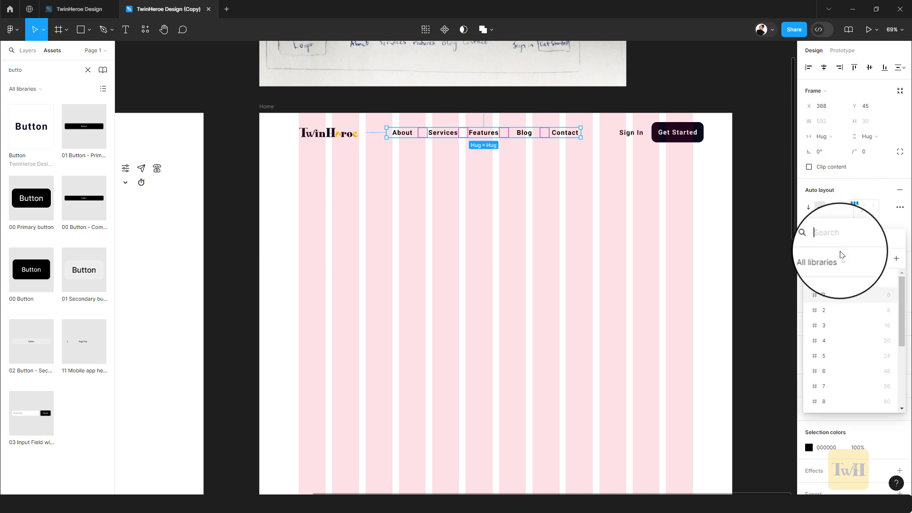
pyautogui.click(883, 329)
pyautogui.click(605, 194)
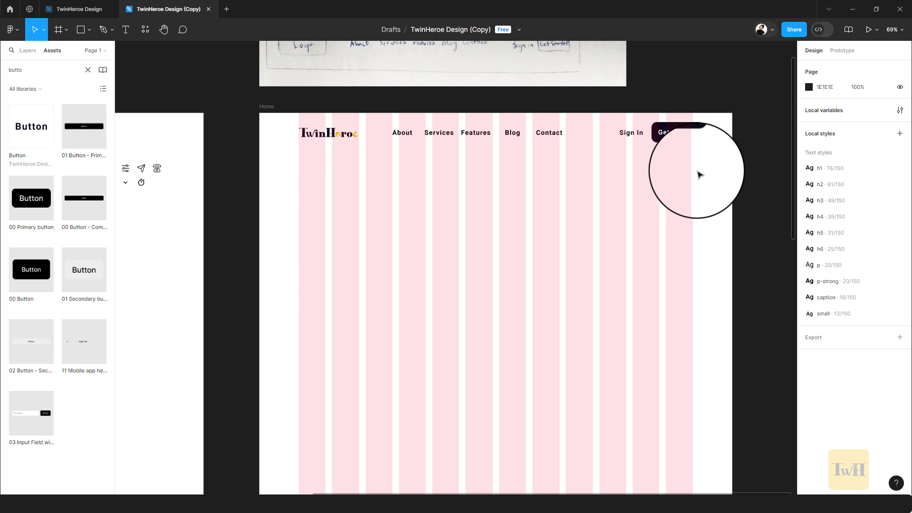
# Wrap Sign In and Get Started in an auto layout with the 16 spacing variable as gap, and align it to the last grid column's right edge.
pyautogui.click(634, 133)
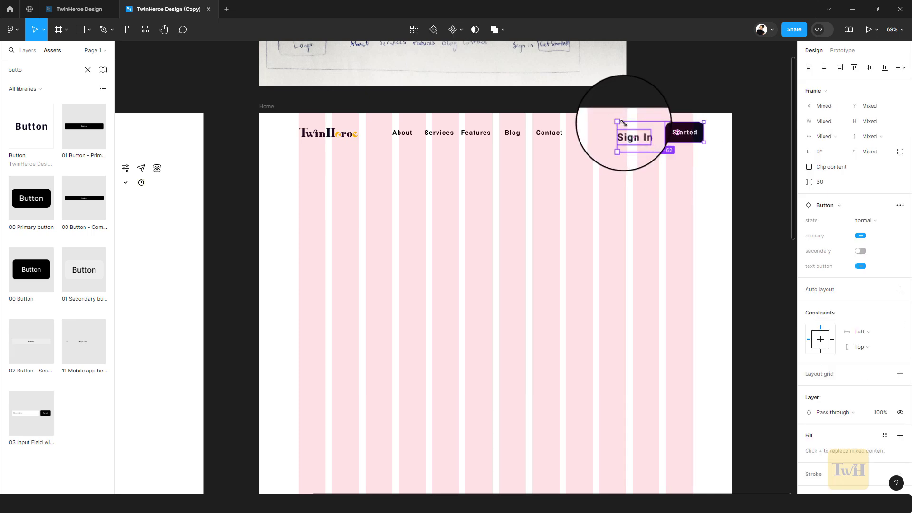
pyautogui.hotkey('shift', 'a')
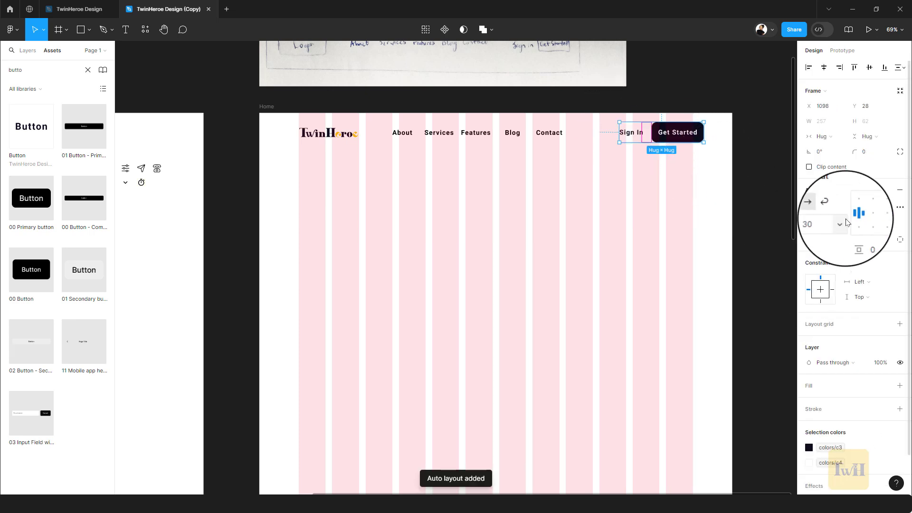
pyautogui.click(841, 223)
pyautogui.click(842, 254)
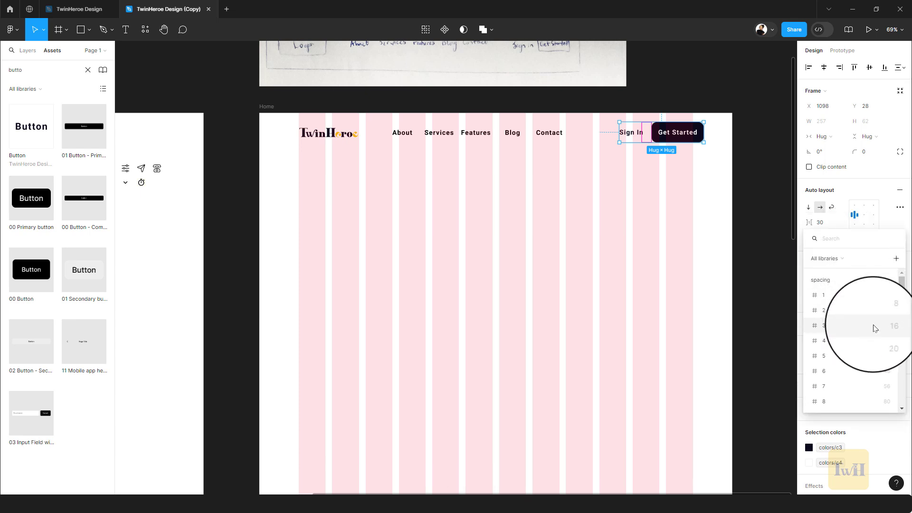
pyautogui.click(875, 329)
pyautogui.click(679, 146)
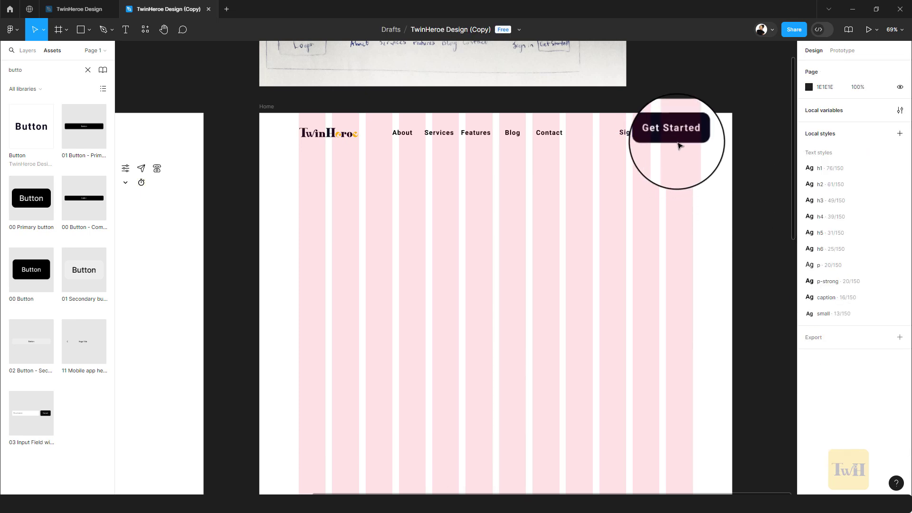
pyautogui.moveTo(679, 146); pyautogui.dragTo(673, 135)
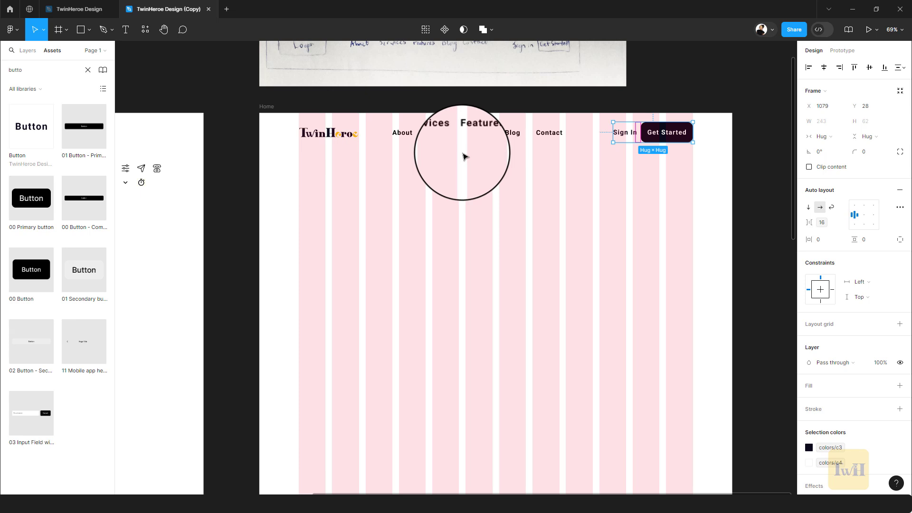
# Combine the logo, nav links and button group in a horizontal auto layout, vertically centred with an Auto gap and a fixed width of 1203.
pyautogui.moveTo(694, 164); pyautogui.dragTo(289, 112)
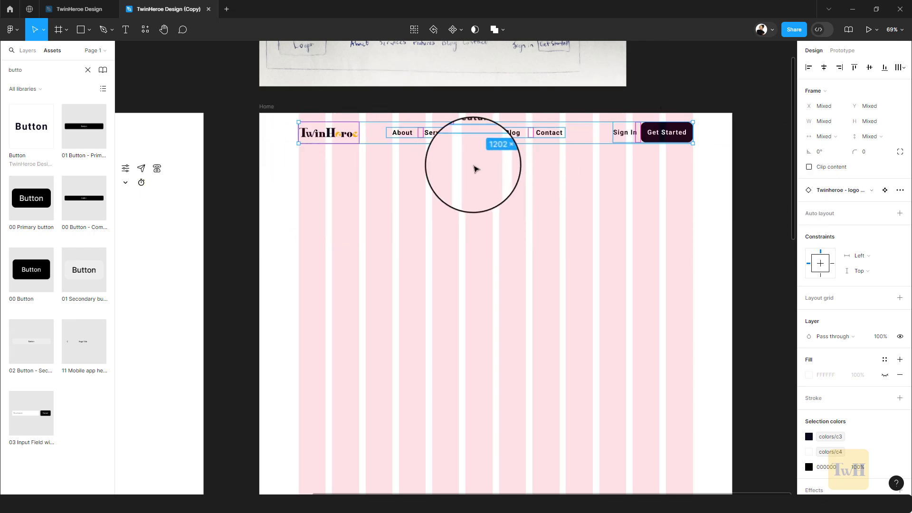
pyautogui.hotkey('shift', 'a')
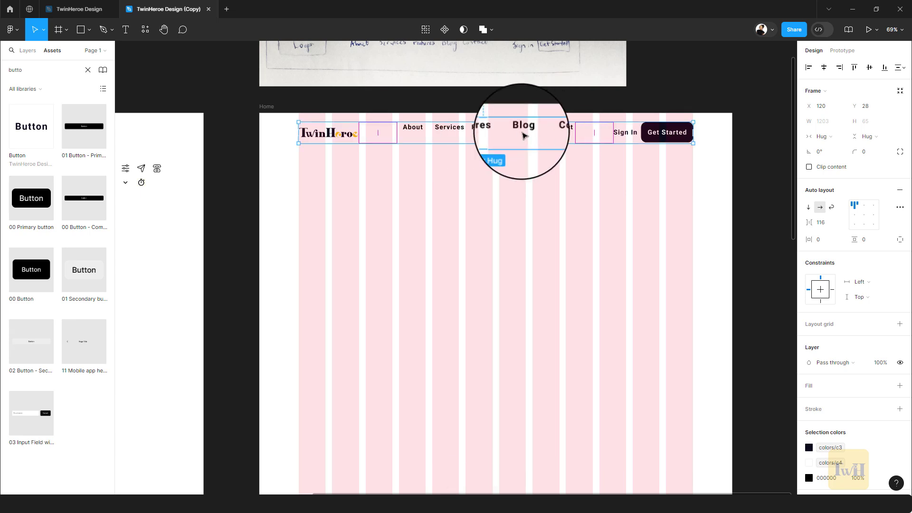
pyautogui.click(866, 217)
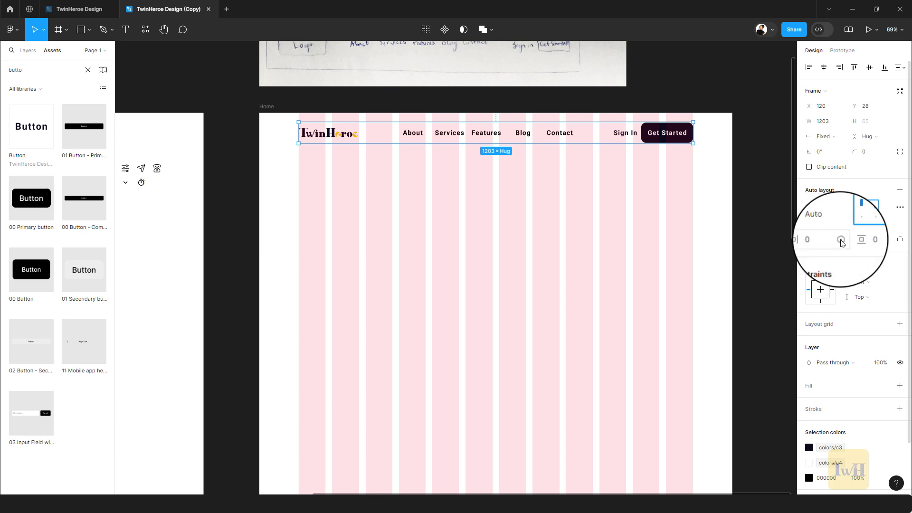
# Set the header bar's horizontal padding to the spacing variable 10 (120).
pyautogui.click(841, 240)
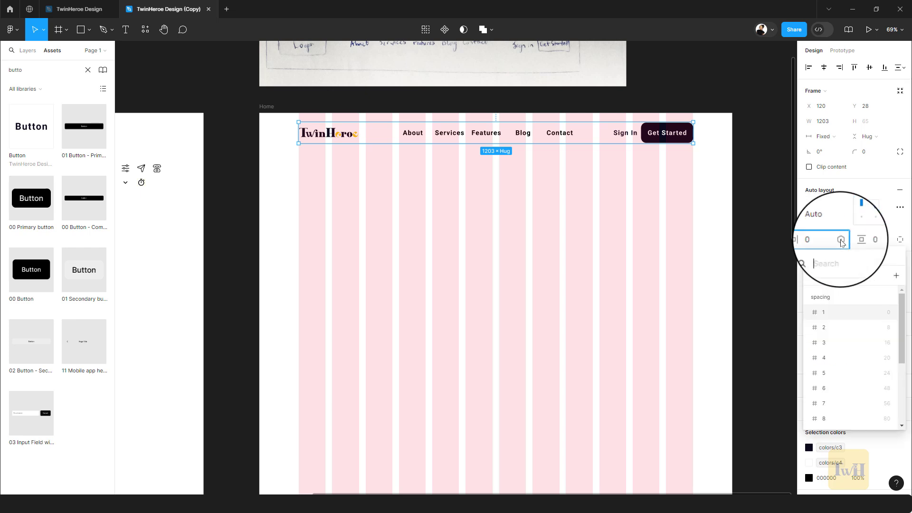
pyautogui.scroll(-2, 877, 353)
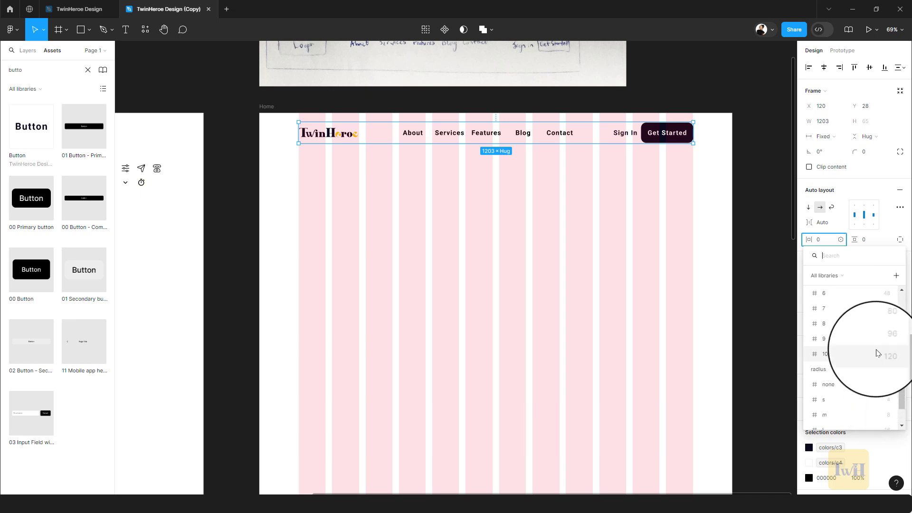
pyautogui.click(878, 353)
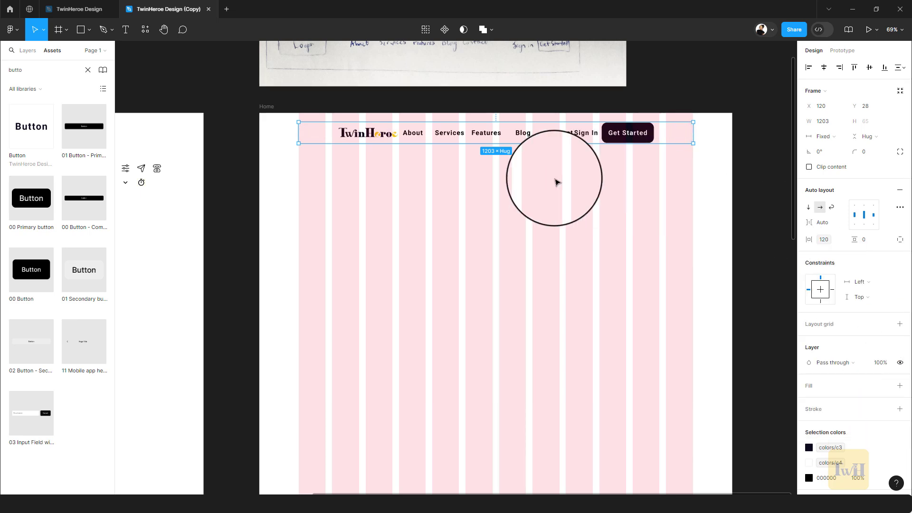
pyautogui.click(272, 110)
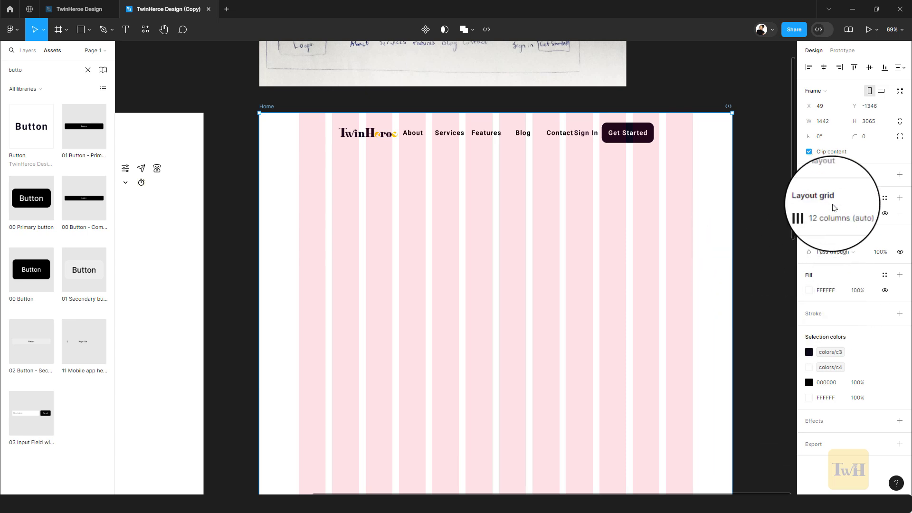
pyautogui.click(674, 131)
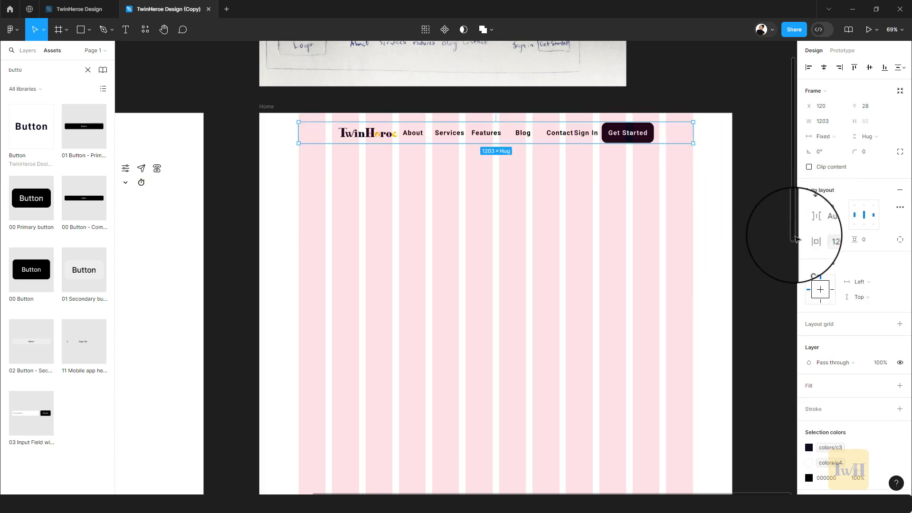
# Set the header bar's vertical padding to the spacing variable 6 (48).
pyautogui.click(886, 241)
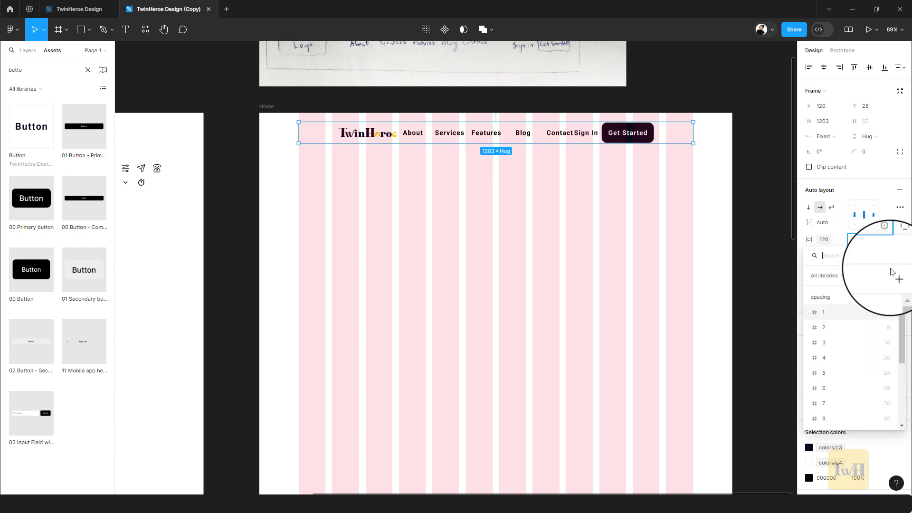
pyautogui.click(884, 358)
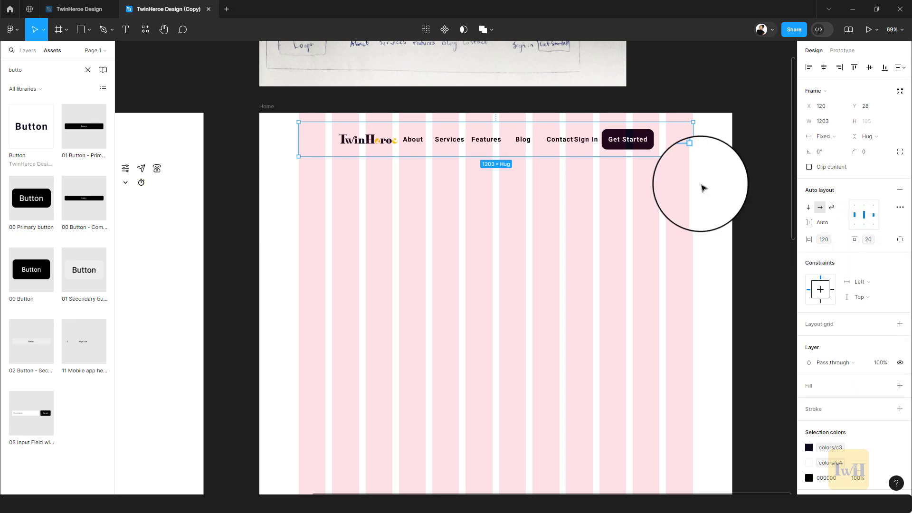
pyautogui.click(877, 240)
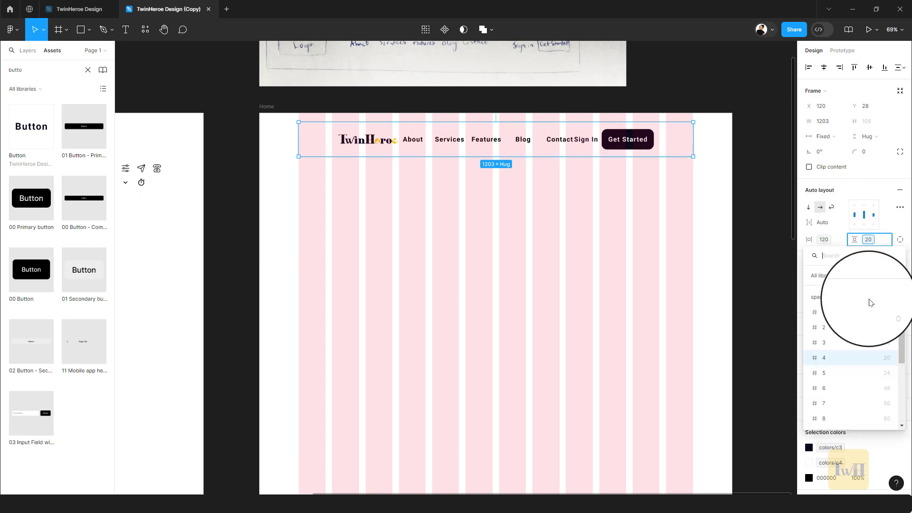
pyautogui.click(881, 389)
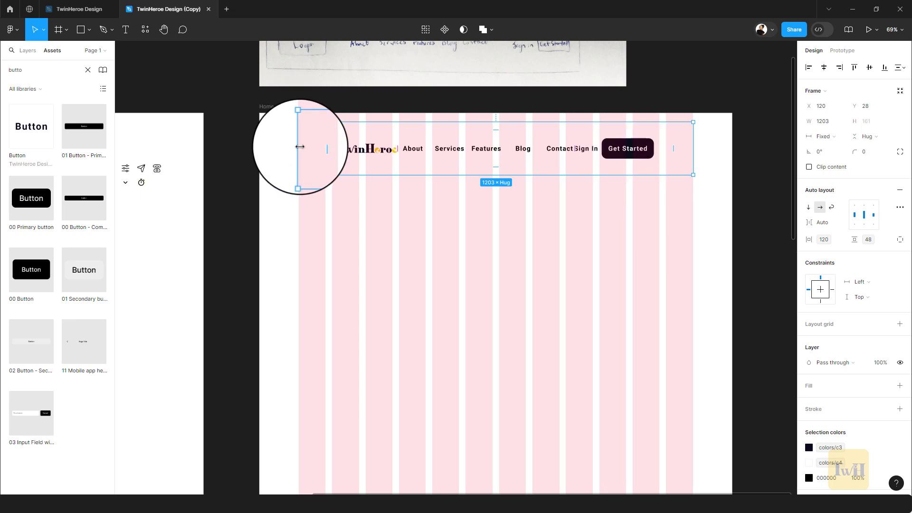
# Stretch the header bar to the Home frame's full width of 1442 and move it up to Y 9.
pyautogui.moveTo(300, 146); pyautogui.dragTo(260, 142)
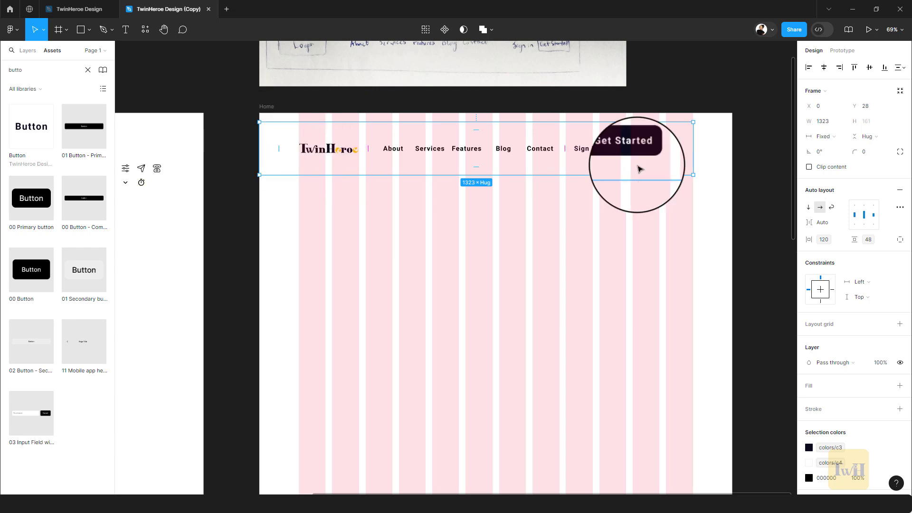
pyautogui.moveTo(707, 153); pyautogui.dragTo(734, 157)
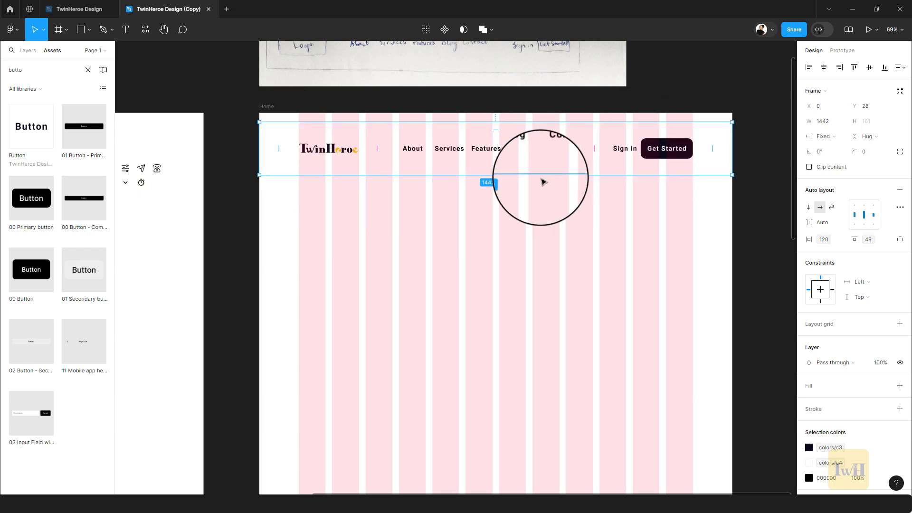
pyautogui.moveTo(496, 162); pyautogui.dragTo(499, 152)
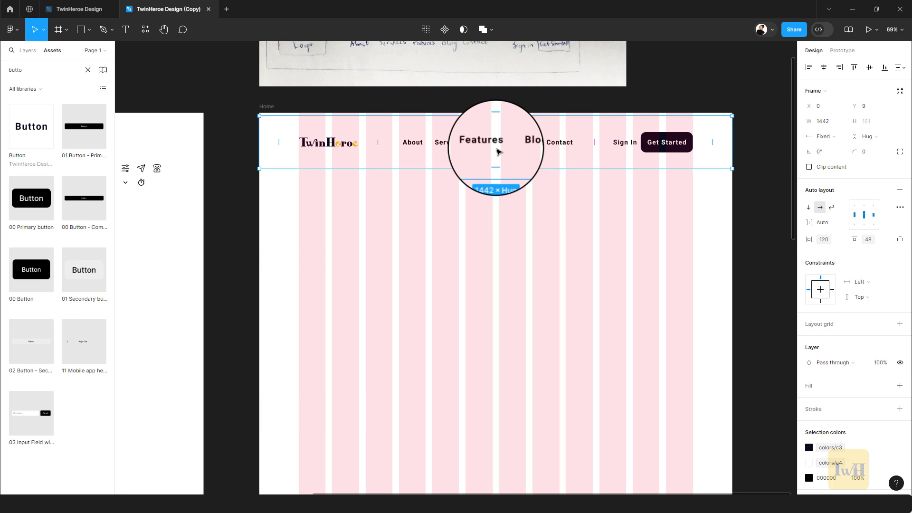
# Hide the Home frame's 12-column layout grid and align the header bar to the frame's top edge.
pyautogui.click(266, 106)
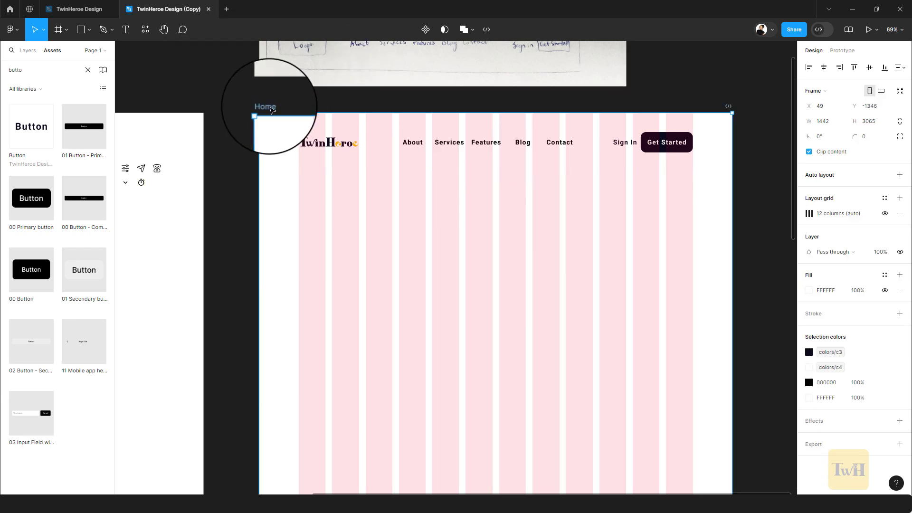
pyautogui.click(885, 214)
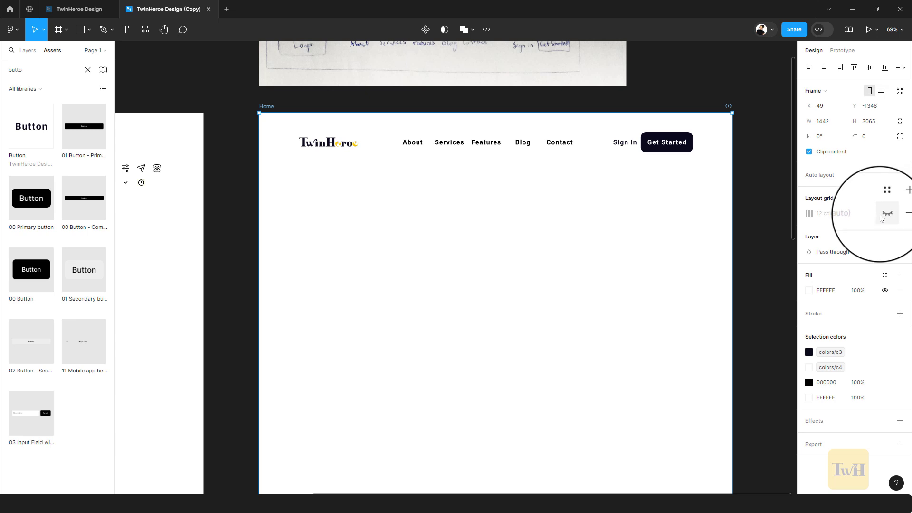
pyautogui.click(531, 151)
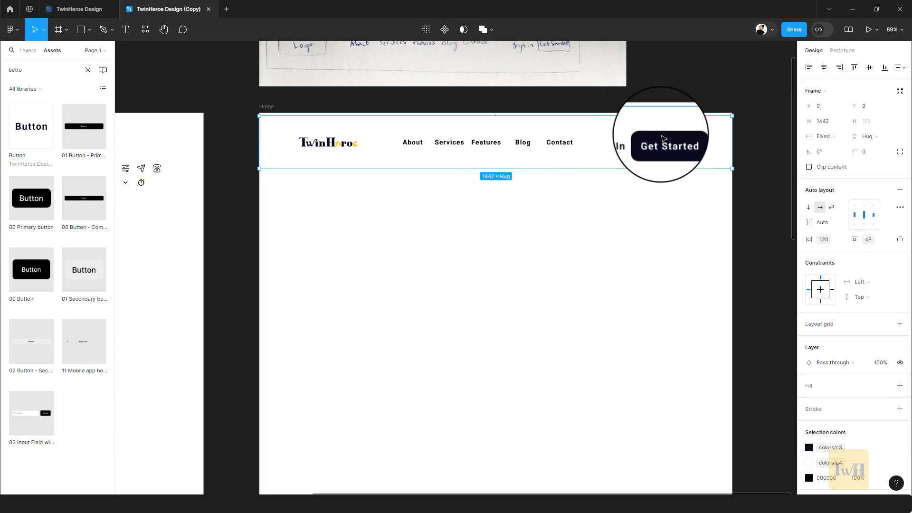
pyautogui.click(855, 69)
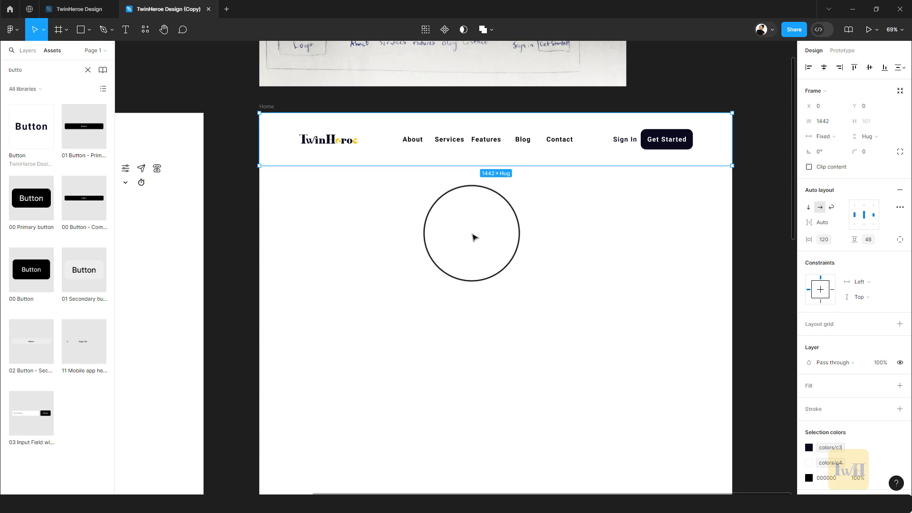
# Add a drop shadow effect to the header bar.
pyautogui.scroll(-2, 851, 309)
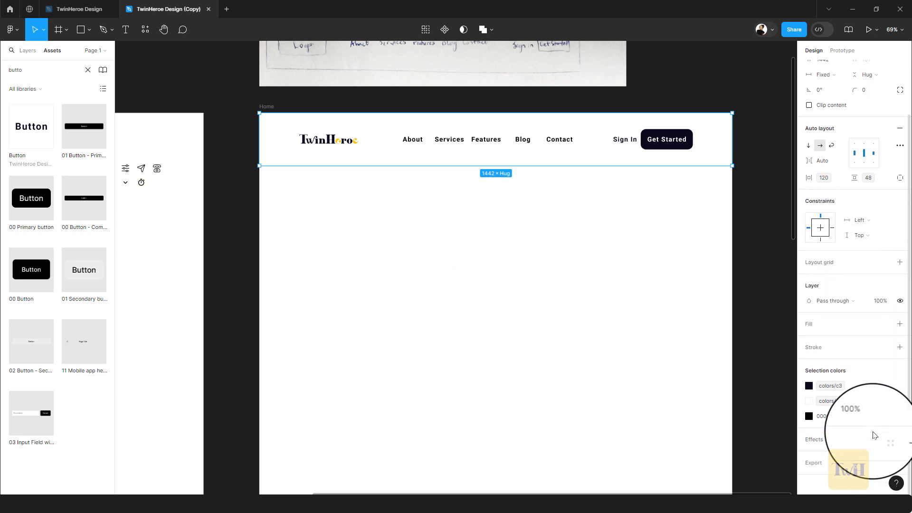
pyautogui.click(900, 443)
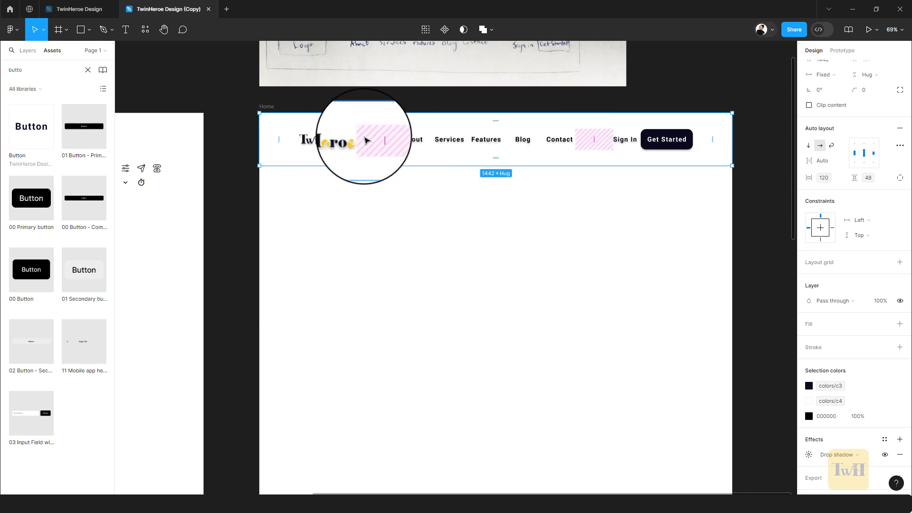
pyautogui.scroll(5, 511, 149)
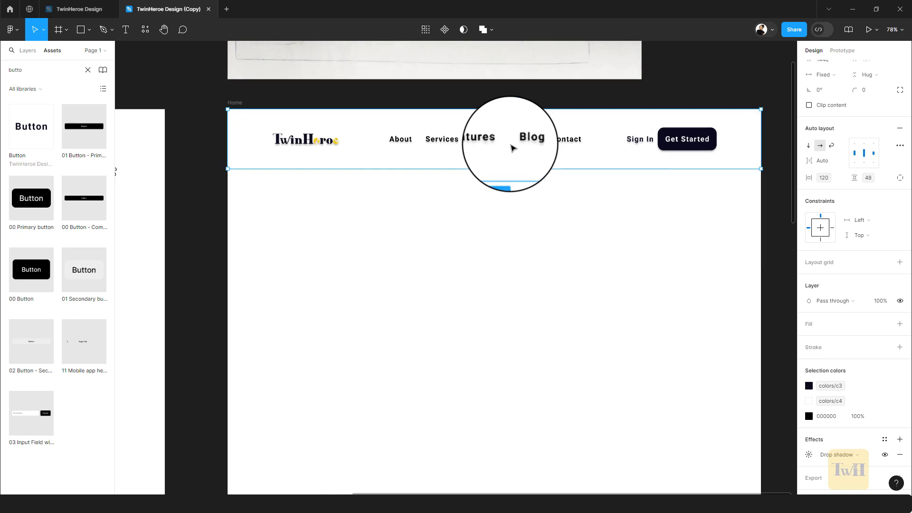
pyautogui.hscroll(2, 597, 165)
pyautogui.scroll(1, 606, 176)
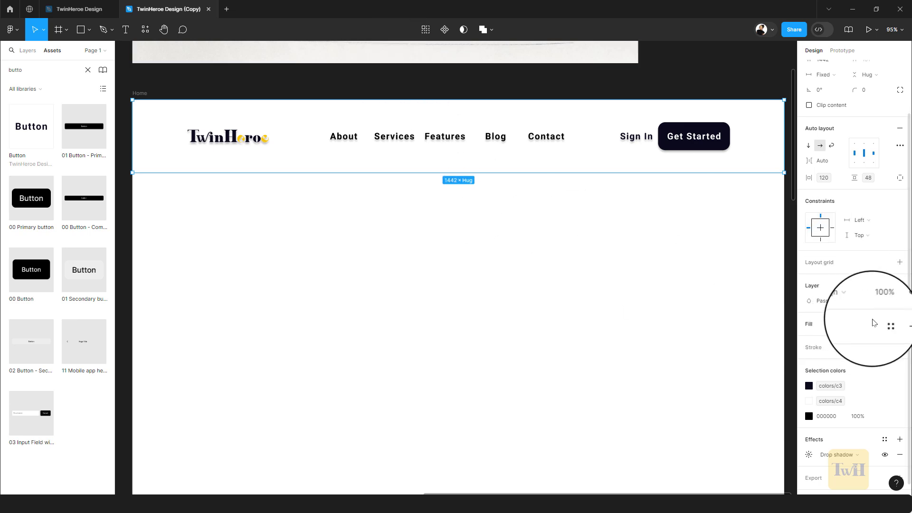
# Fill the header bar with the library color c4.
pyautogui.click(885, 326)
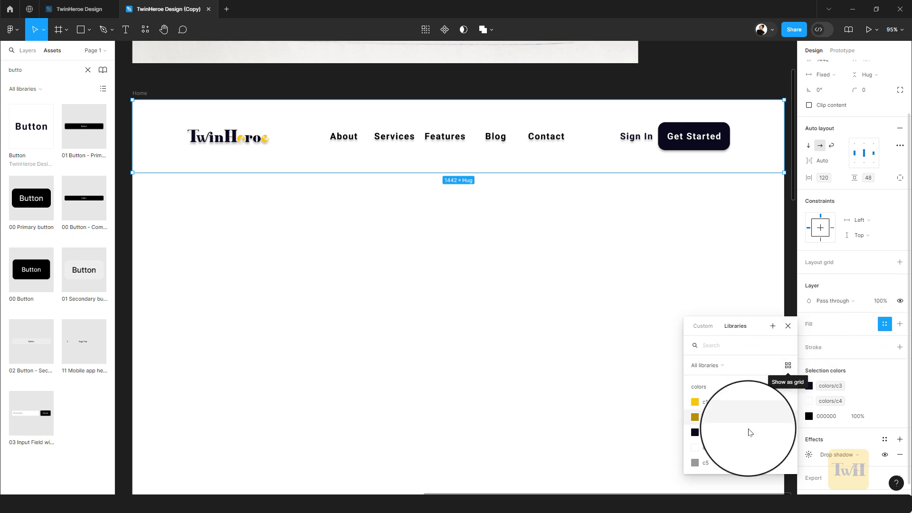
pyautogui.click(744, 450)
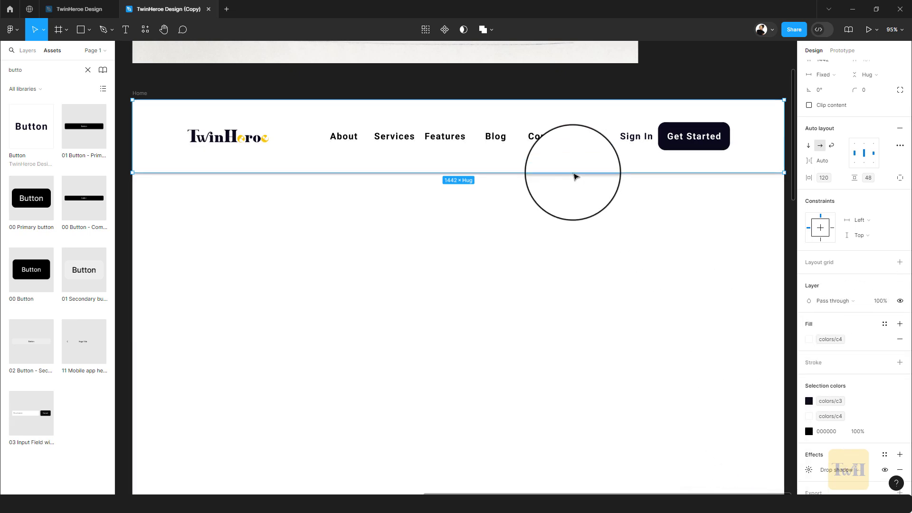
pyautogui.scroll(-3, 551, 256)
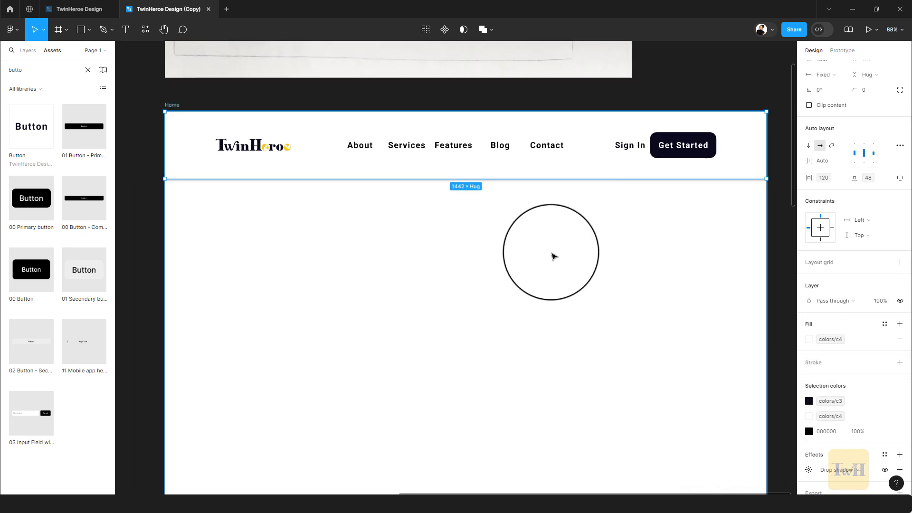
pyautogui.press('Escape')
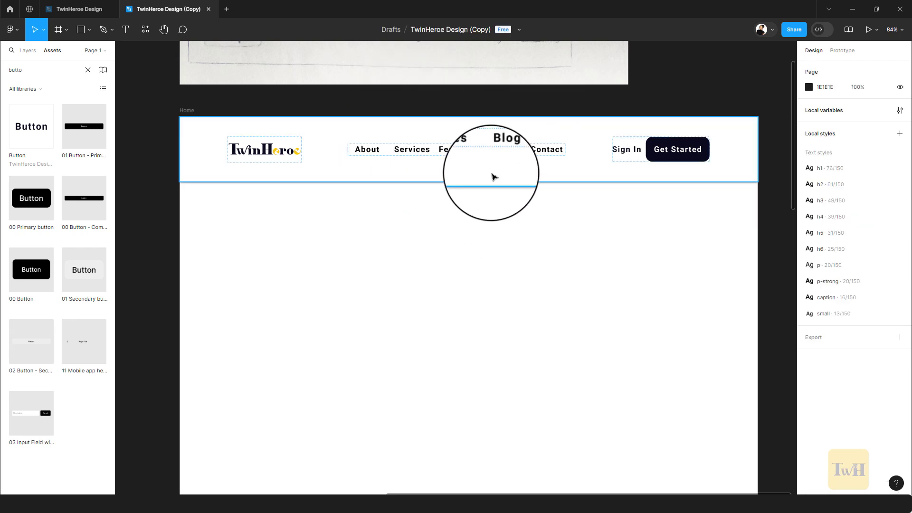
# Set the header bar's drop shadow to a Y offset of 12 and 10% opacity, and increase its blur.
pyautogui.click(493, 177)
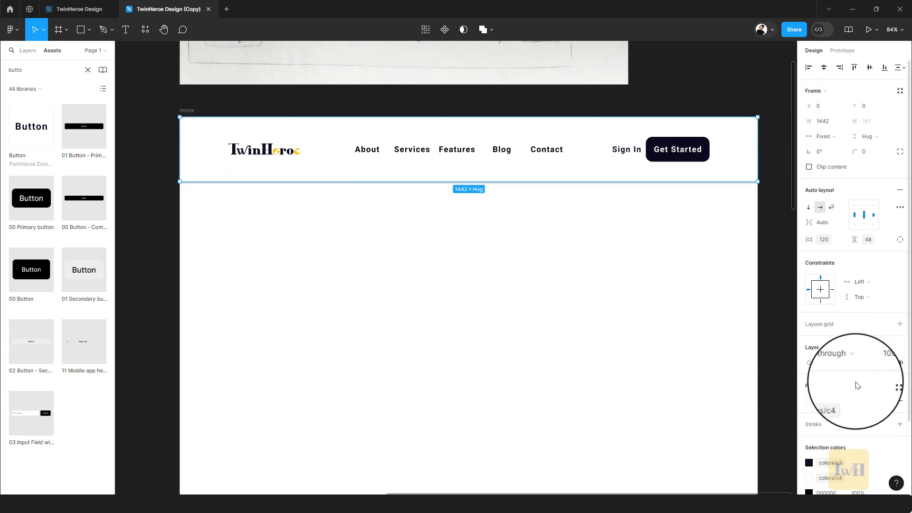
pyautogui.scroll(-2, 858, 385)
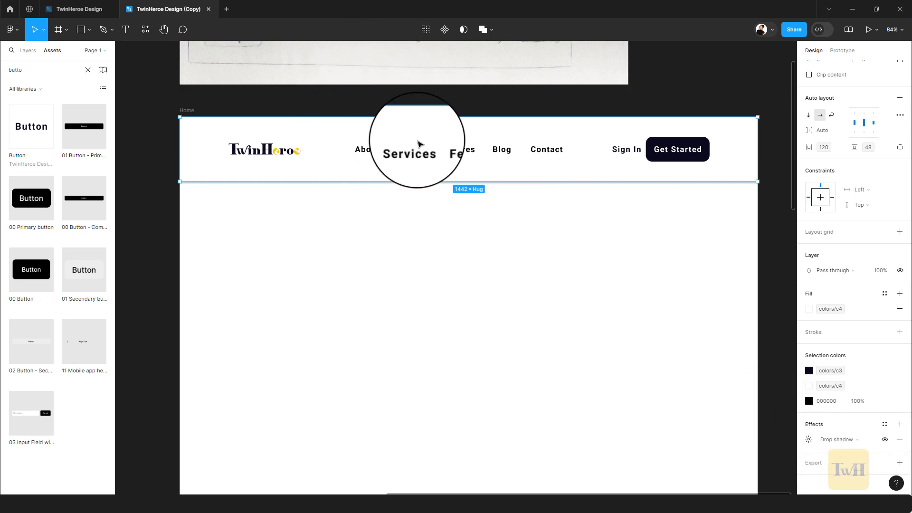
pyautogui.click(808, 440)
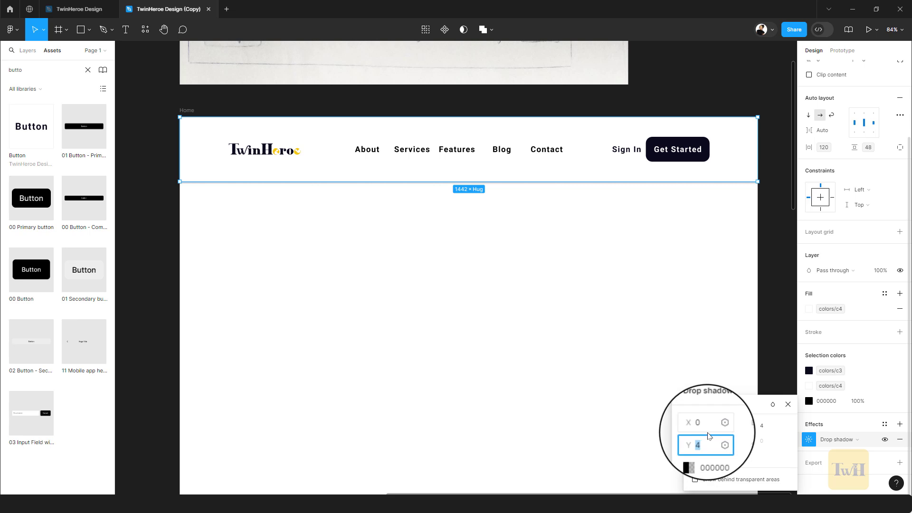
pyautogui.write('12')
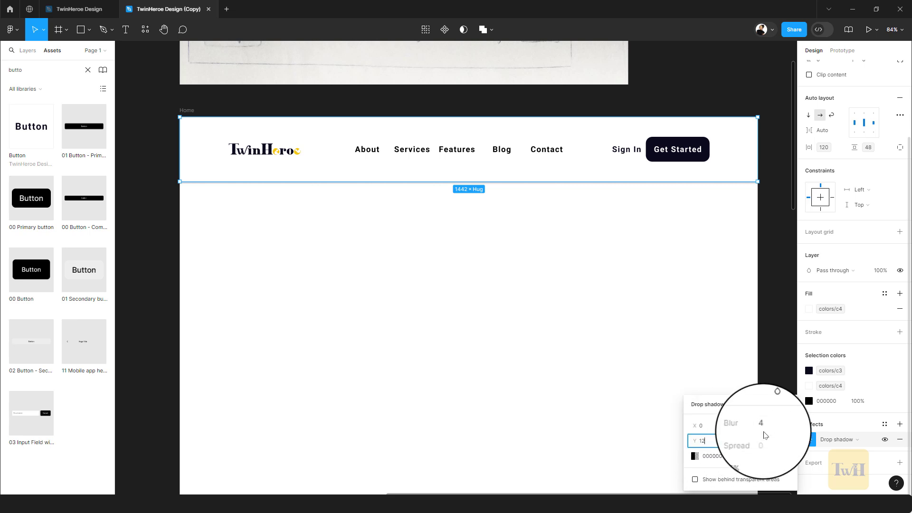
pyautogui.click(770, 430)
pyautogui.press('Return')
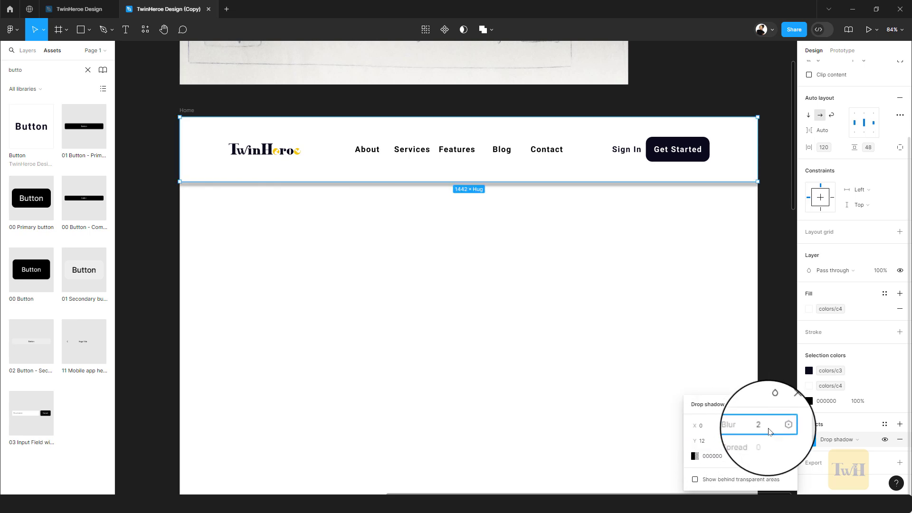
pyautogui.press('Return')
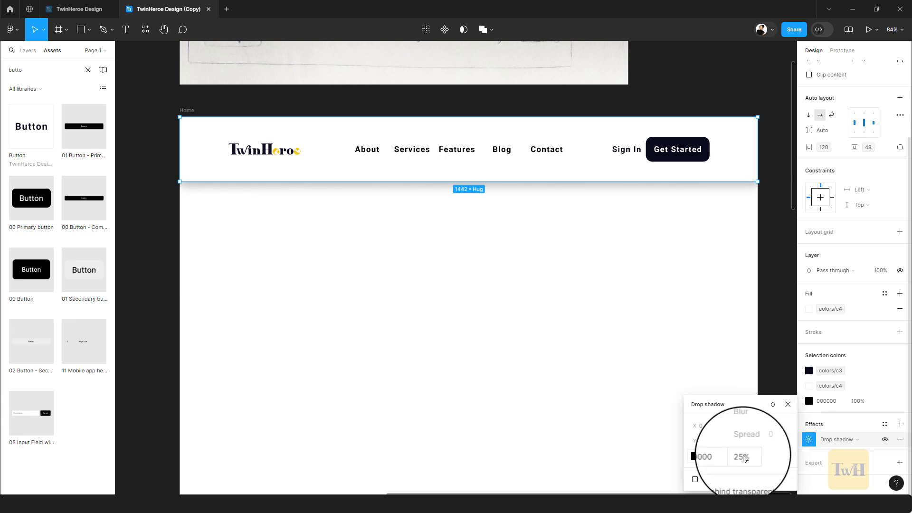
pyautogui.write('1')
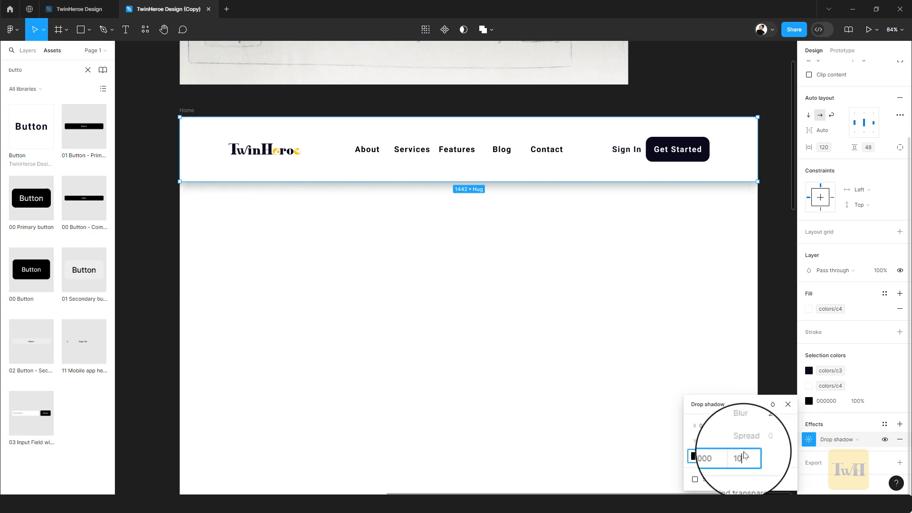
pyautogui.write('0')
pyautogui.press('Return')
pyautogui.click(588, 202)
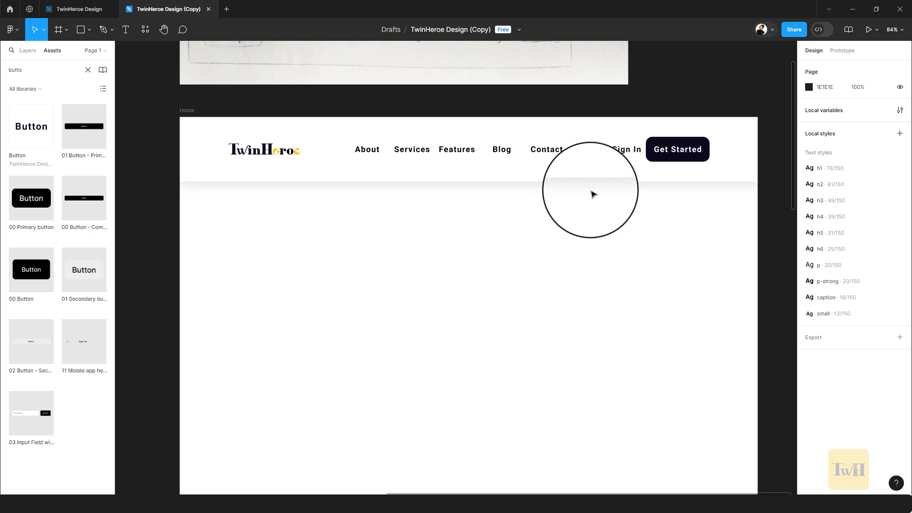
# Preview the Home frame as a prototype to examine the header, and return to the design file.
pyautogui.scroll(-2, 592, 194)
pyautogui.moveTo(618, 222); pyautogui.dragTo(579, 197)
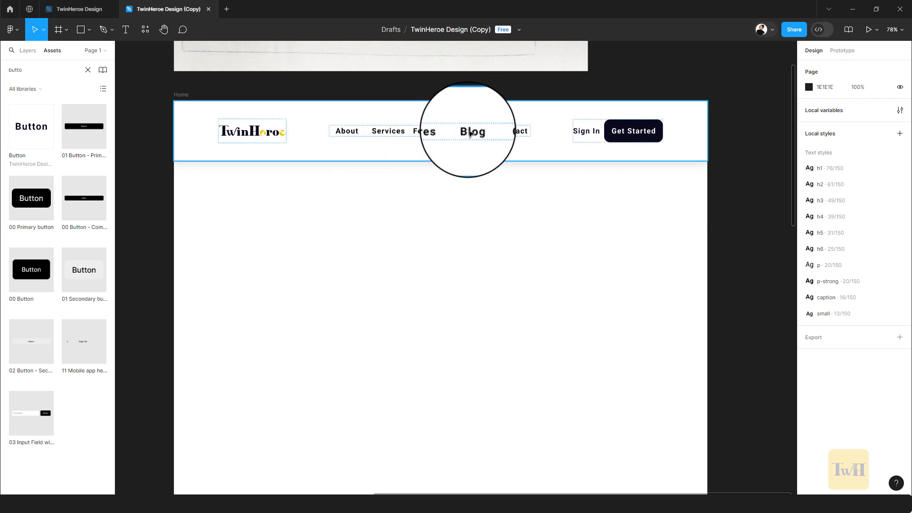
pyautogui.click(182, 95)
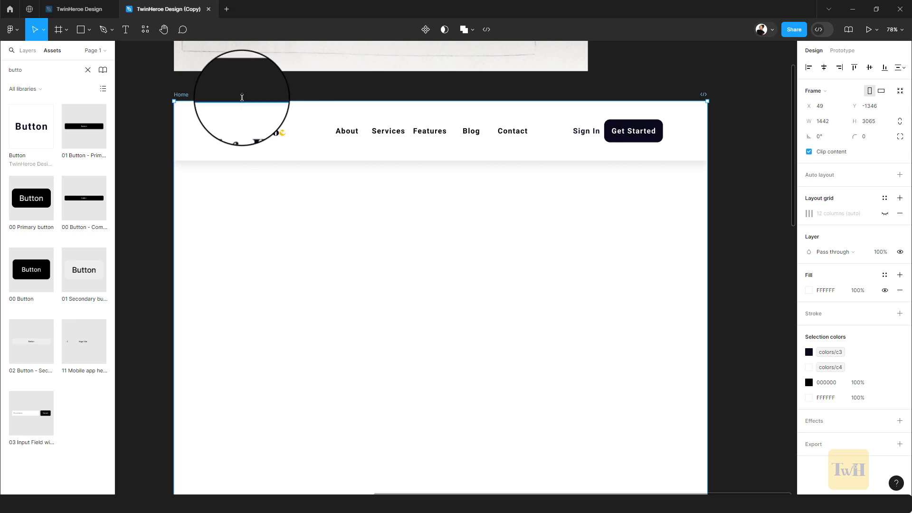
pyautogui.click(869, 31)
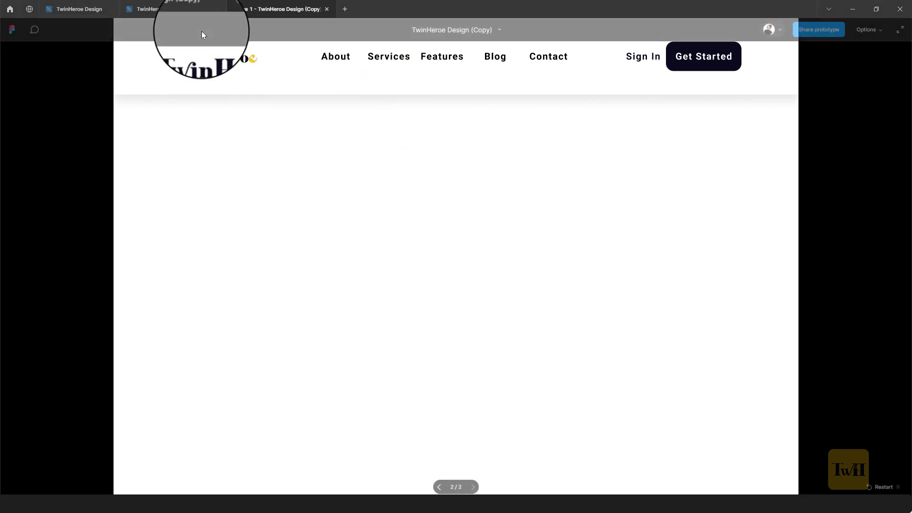
pyautogui.click(186, 10)
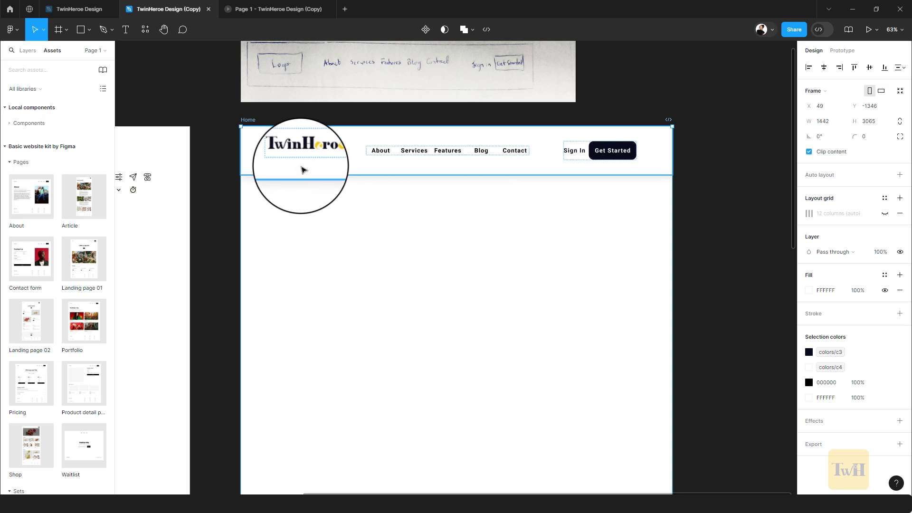
# Turn the header bar into a component and start renaming it with "hea".
pyautogui.click(304, 169)
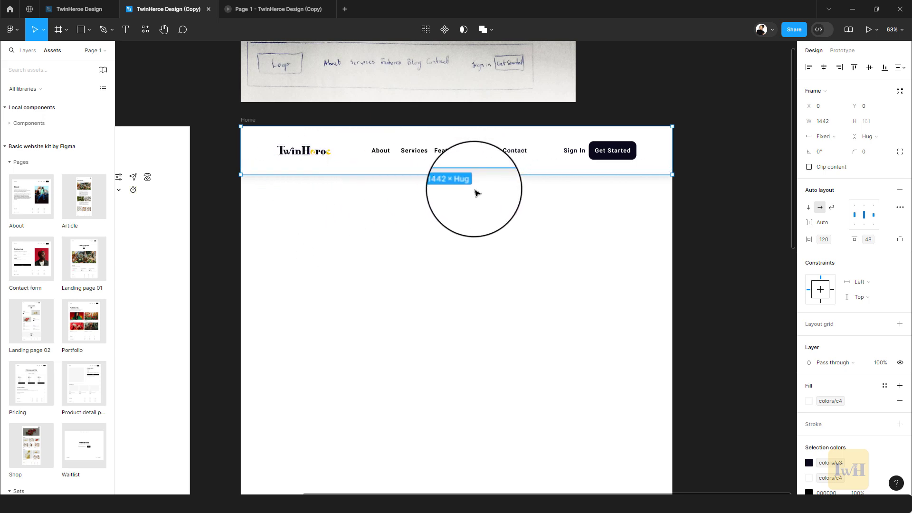
pyautogui.click(444, 29)
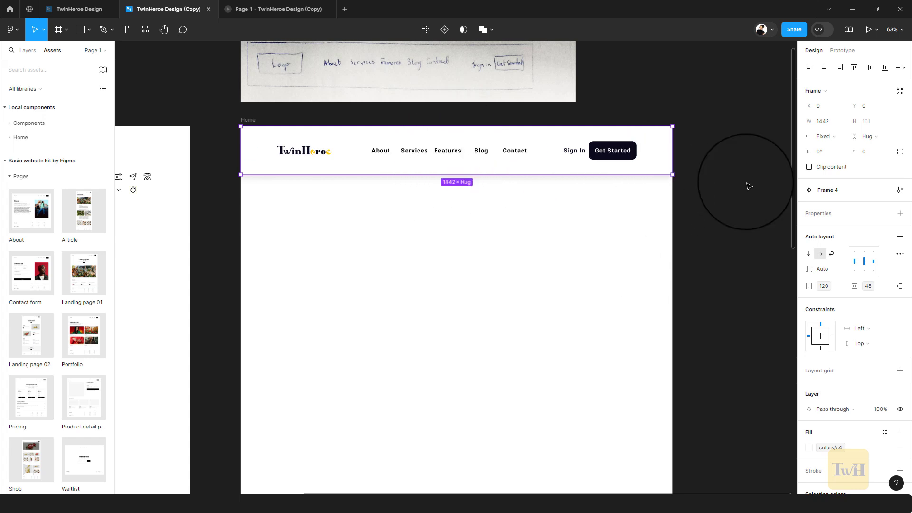
pyautogui.click(836, 190)
pyautogui.write('hea')
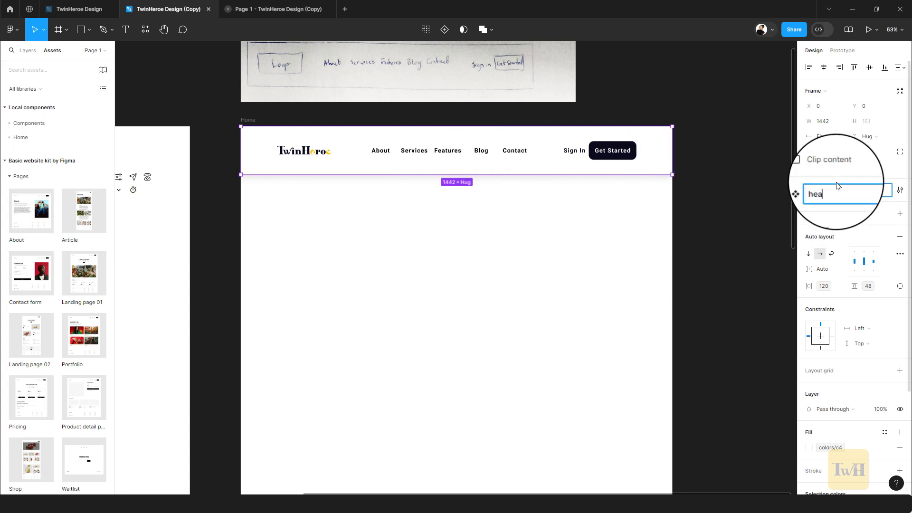